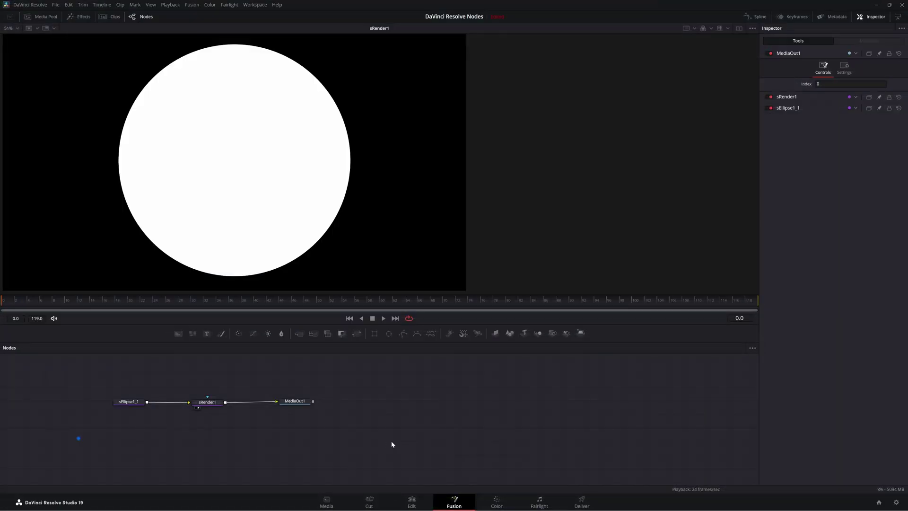
Check sRender1, then select sEllipse1_1 to show its size, offset and angle controls
left_click(218, 403)
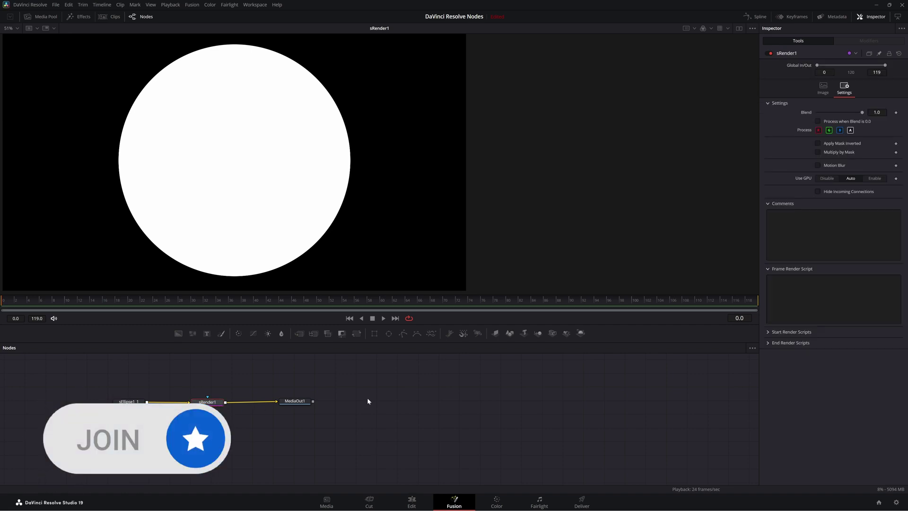
left_click(128, 402)
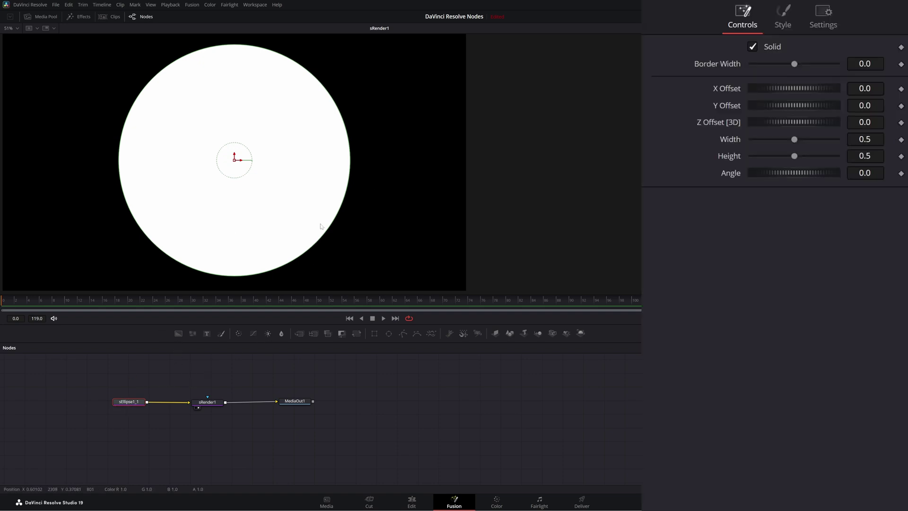
Shrink the white circle to about 0.4 width and height and paste a duplicate ellipse node
left_click_drag(310, 249, 294, 235)
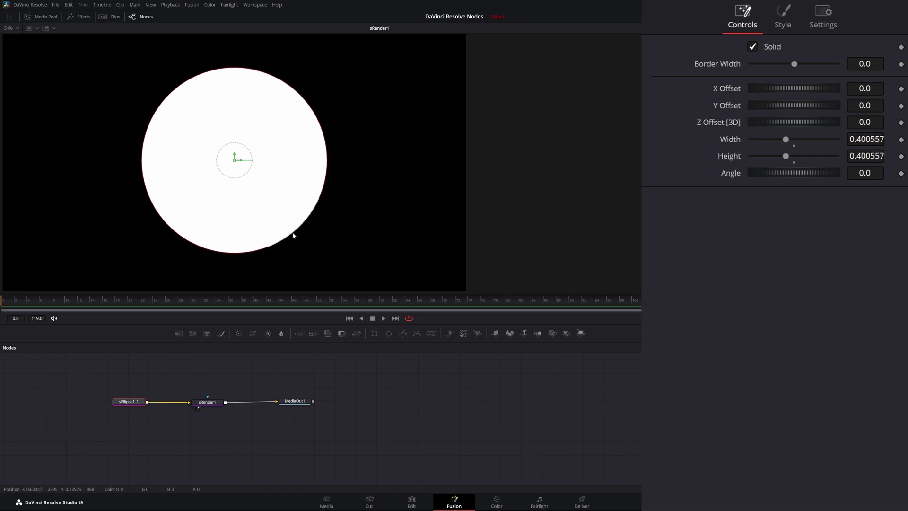
left_click_drag(94, 381, 142, 414)
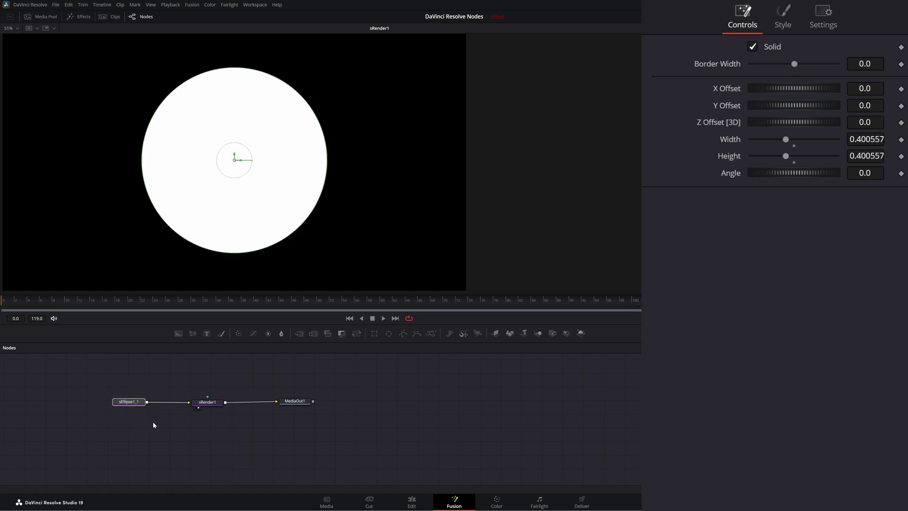
left_click(165, 367)
key("ctrl+v")
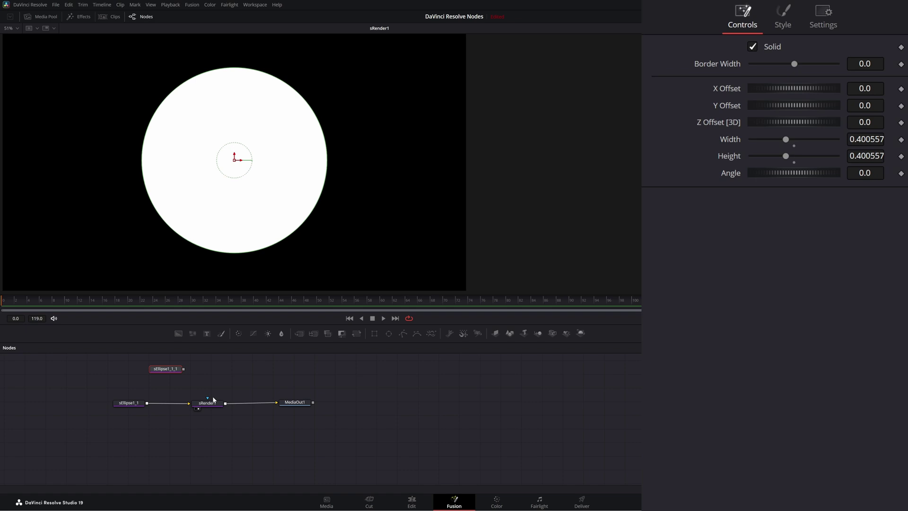
left_click(255, 381)
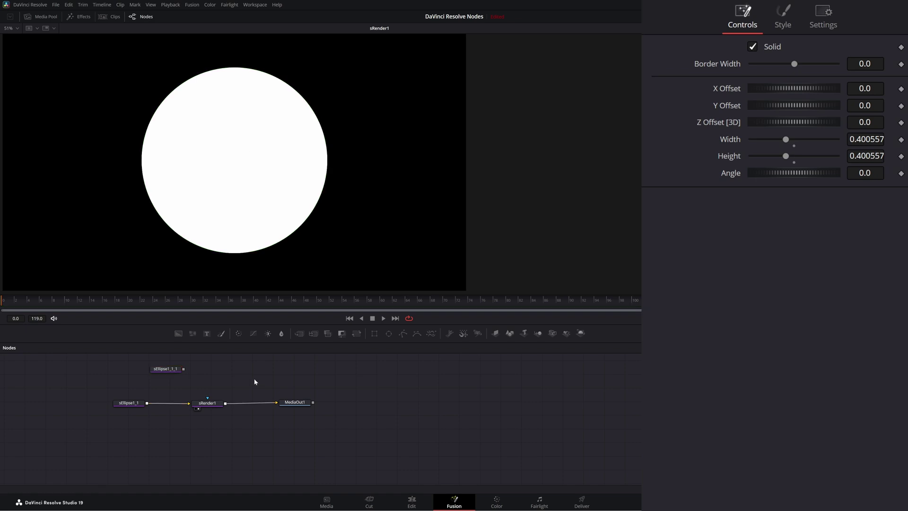
Add an sBoolean node above sRender1 and route the first ellipse into it
key("shift+space")
type("stra")
key("BackSpace")
key("BackSpace")
key("BackSpace")
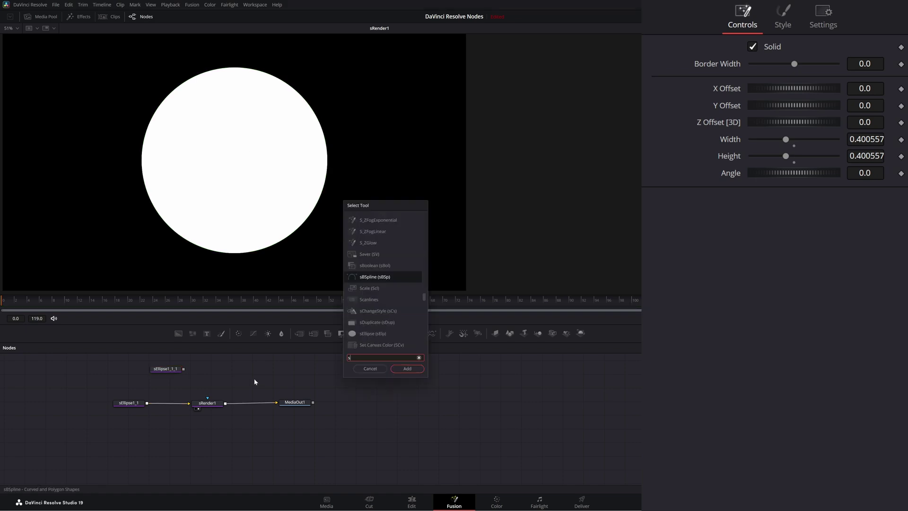
key("Up")
key("Return")
left_click_drag(255, 381, 214, 385)
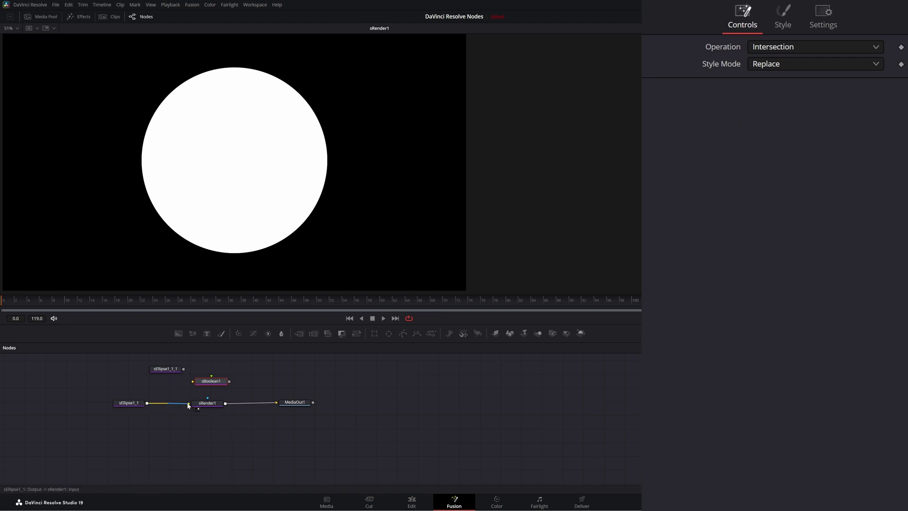
left_click_drag(189, 403, 208, 400)
Offset the copied ellipse right to 0.184693 and shrink it to 0.205984
left_click(168, 370)
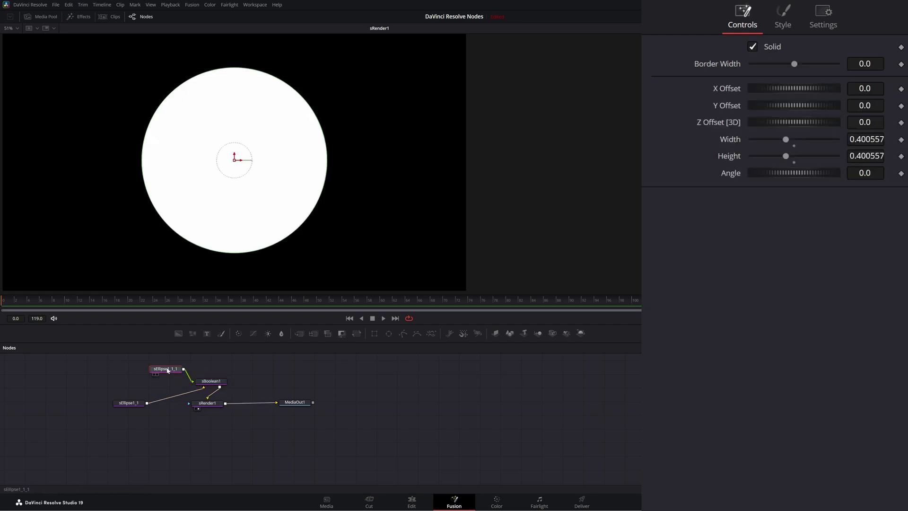
left_click_drag(234, 161, 320, 165)
left_click_drag(374, 242, 351, 208)
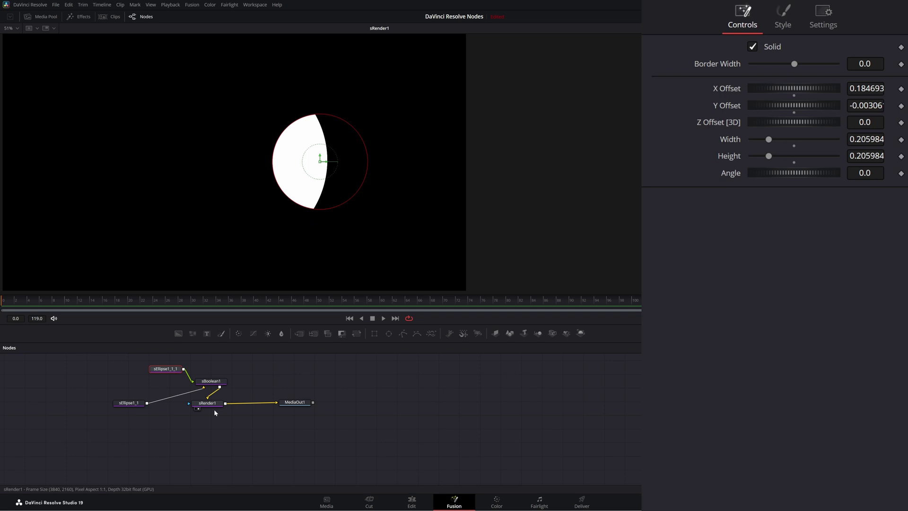
Switch sBoolean1's operation from Intersection to Union and realign sRender1 and MediaOut1
left_click(211, 383)
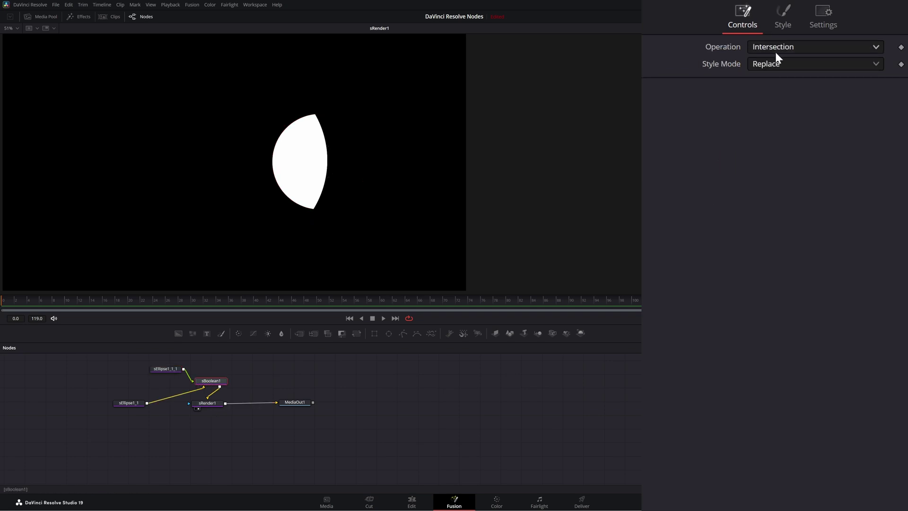
left_click(770, 49)
left_click(776, 80)
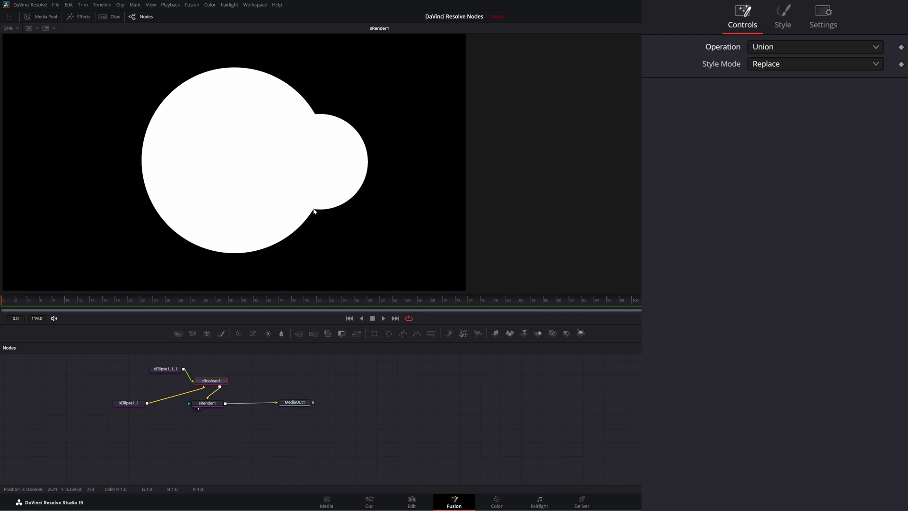
left_click_drag(207, 421, 343, 383)
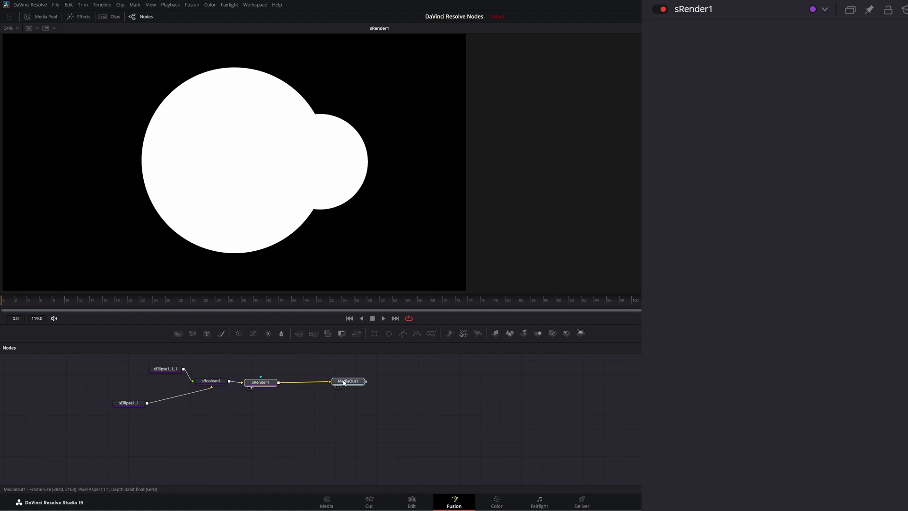
left_click(210, 384)
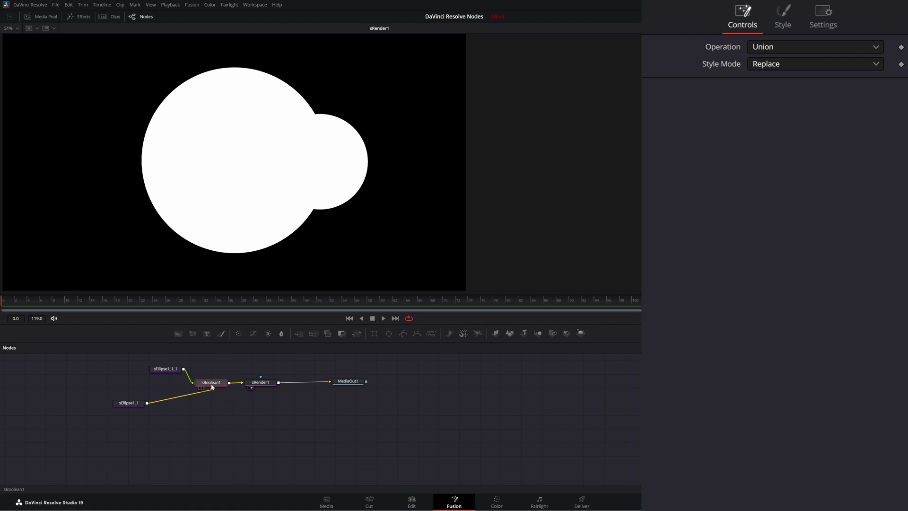
Paste a second Boolean node and add an sOutline node fed by the first ellipse
key("ctrl+v")
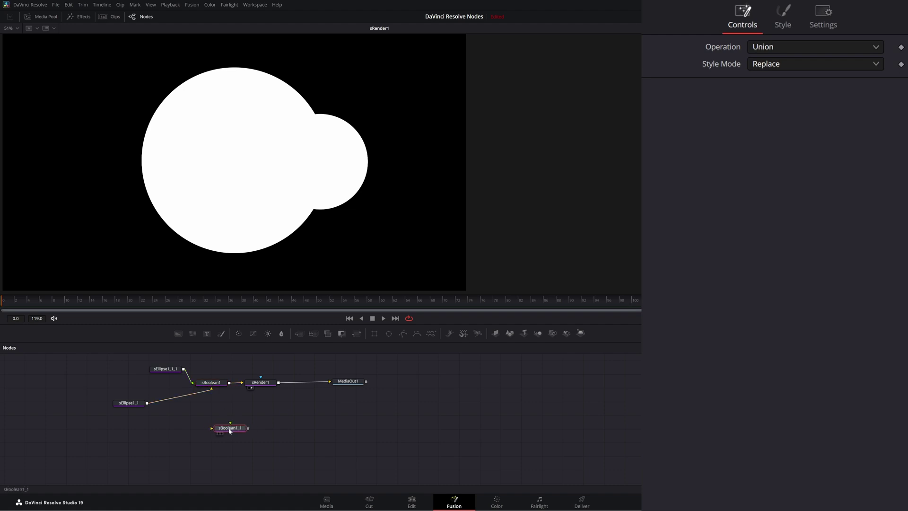
key("shift+space")
type("sboo")
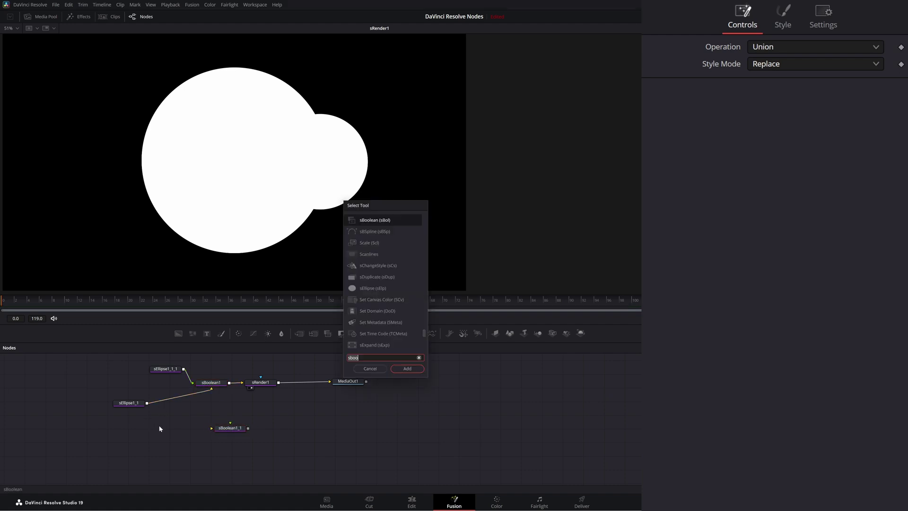
key("BackSpace")
key("BackSpace")
key("BackSpace")
type("out")
key("Return")
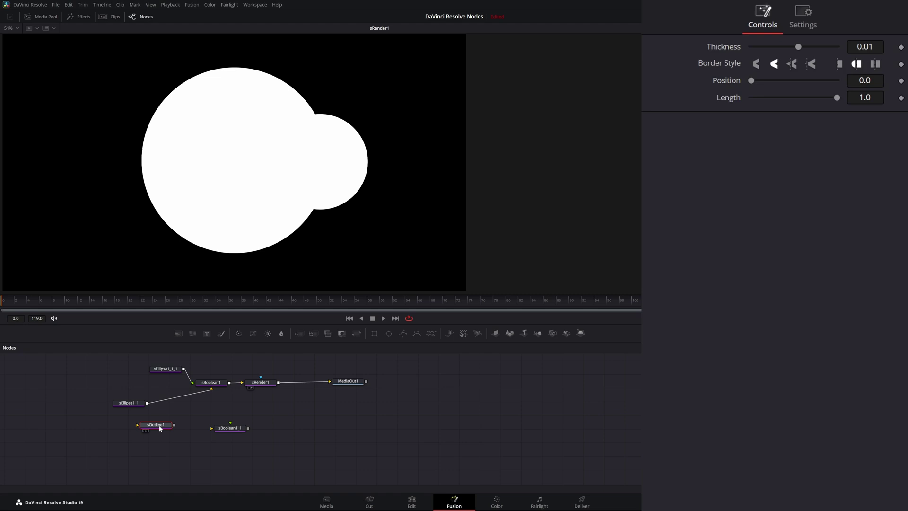
left_click_drag(159, 429, 180, 433)
left_click_drag(147, 404, 159, 430)
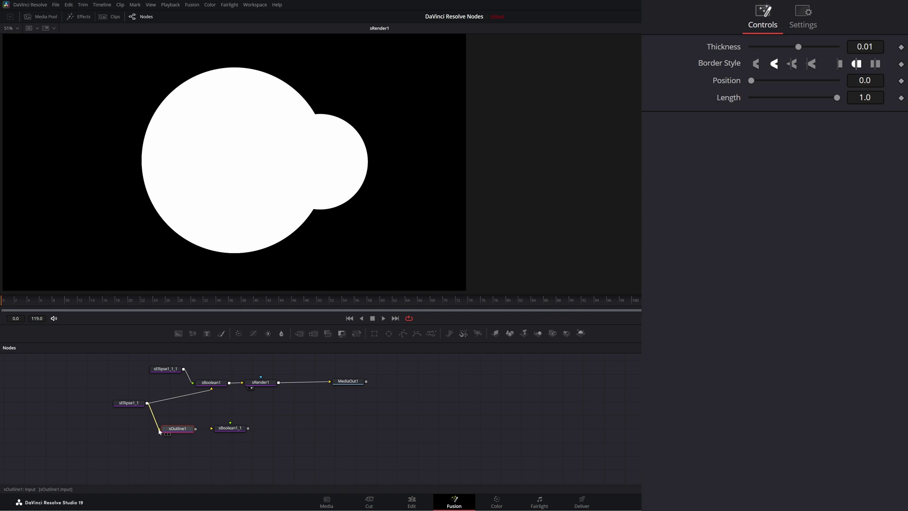
Wire sOutline1 into sBoolean1_1 and duplicate it as sOutline1_1 fed by the second ellipse
left_click(228, 430)
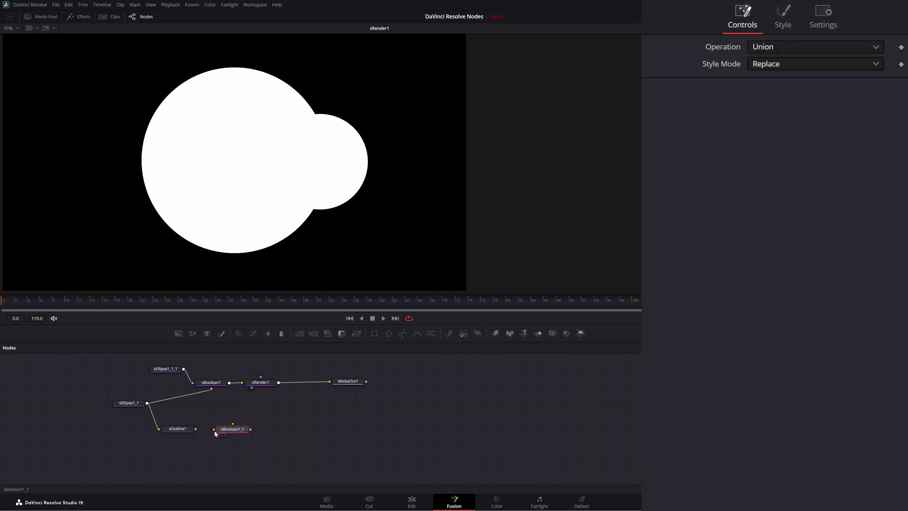
left_click_drag(195, 428, 216, 430)
left_click(180, 431)
key("ctrl+c")
key("ctrl+v")
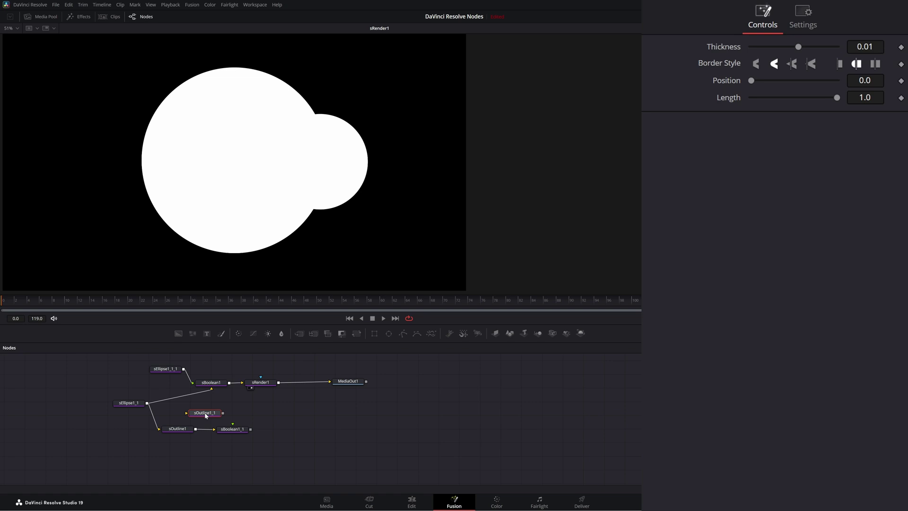
left_click_drag(184, 368, 245, 384)
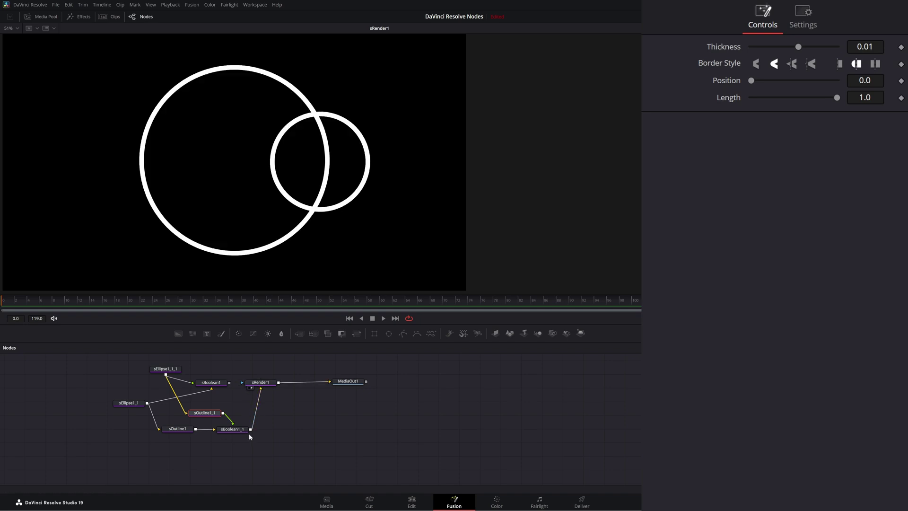
left_click(235, 431)
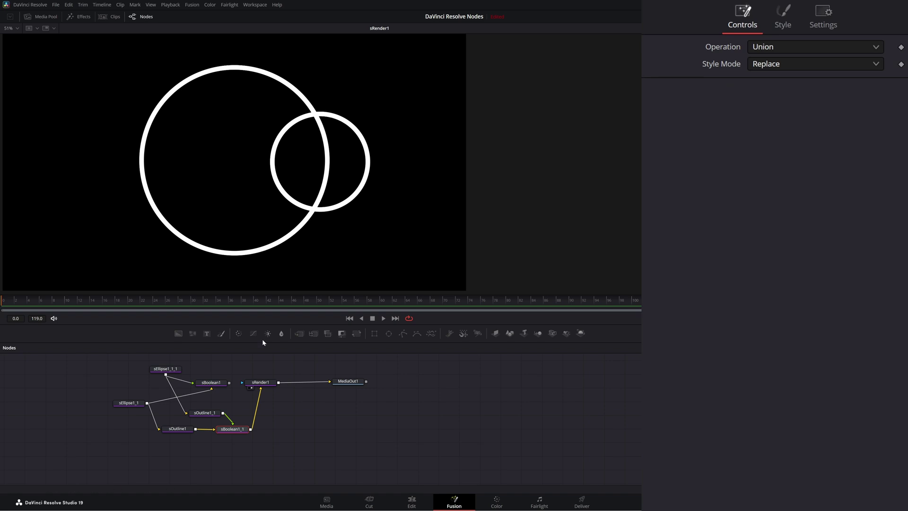
Try Intersection and Subtract on sBoolean1_1, settle on Xor, and move MediaOut1 right
left_click(760, 46)
left_click(774, 65)
left_click(783, 47)
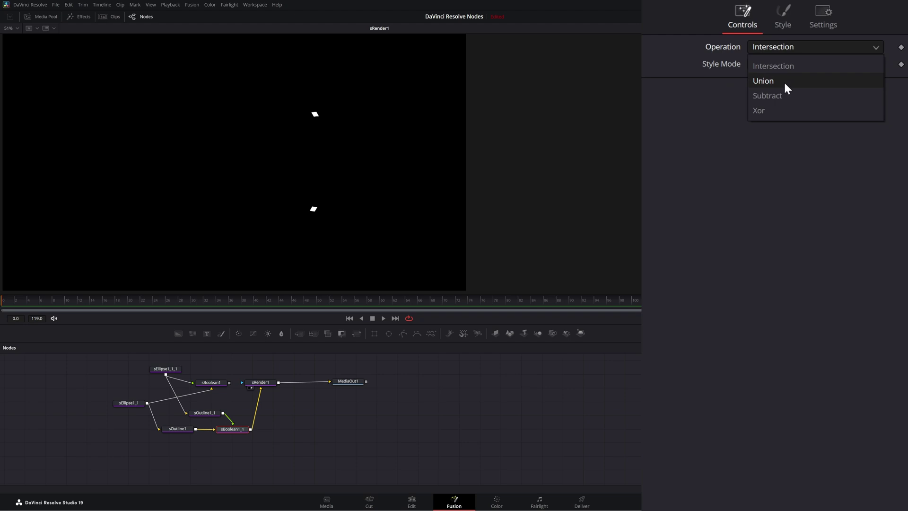
left_click(782, 96)
left_click(773, 49)
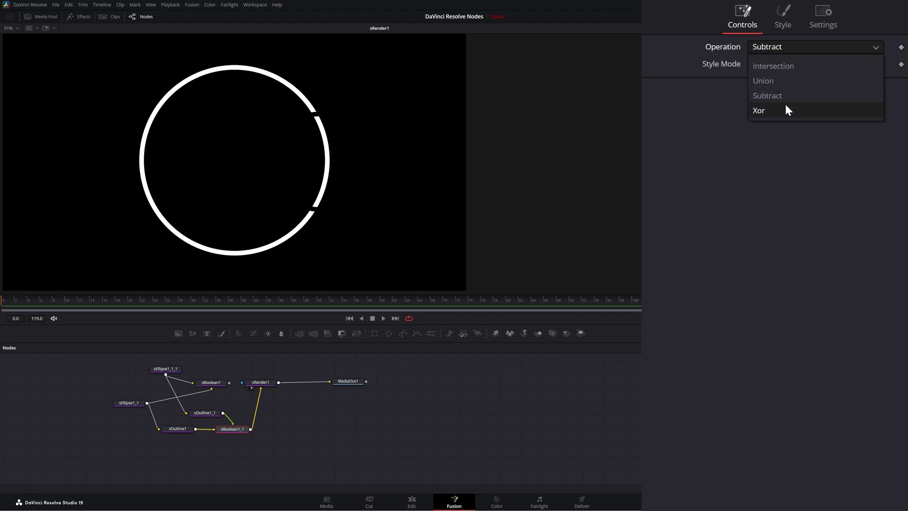
left_click(783, 107)
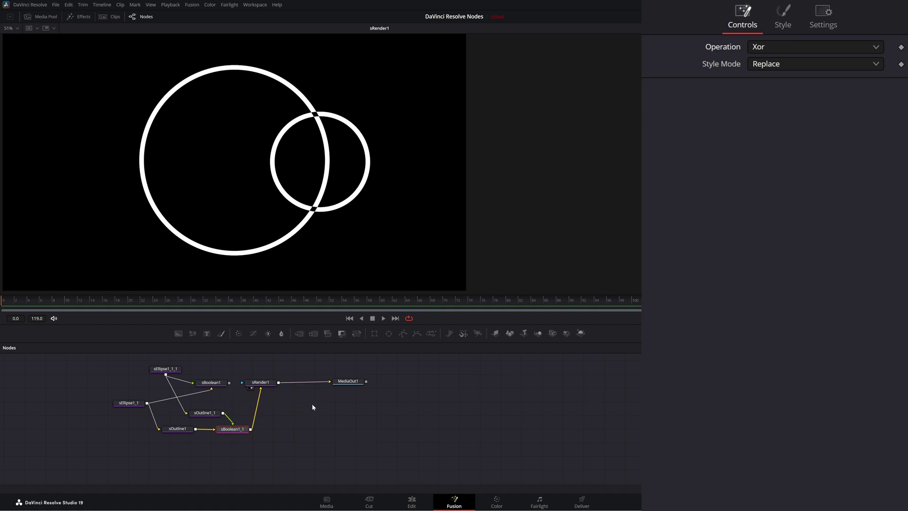
left_click_drag(347, 381, 377, 382)
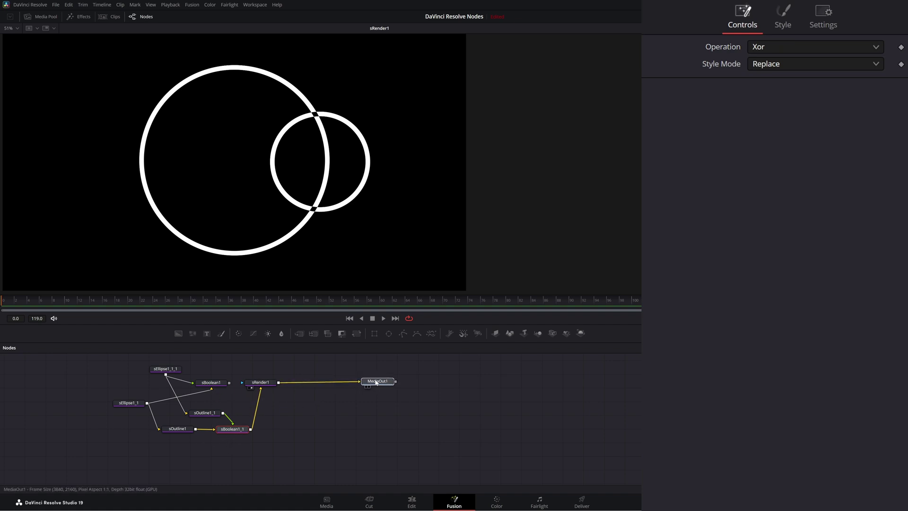
View sBoolean1 and connect its output into both sOutline1 and sOutline1_1
left_click(327, 413)
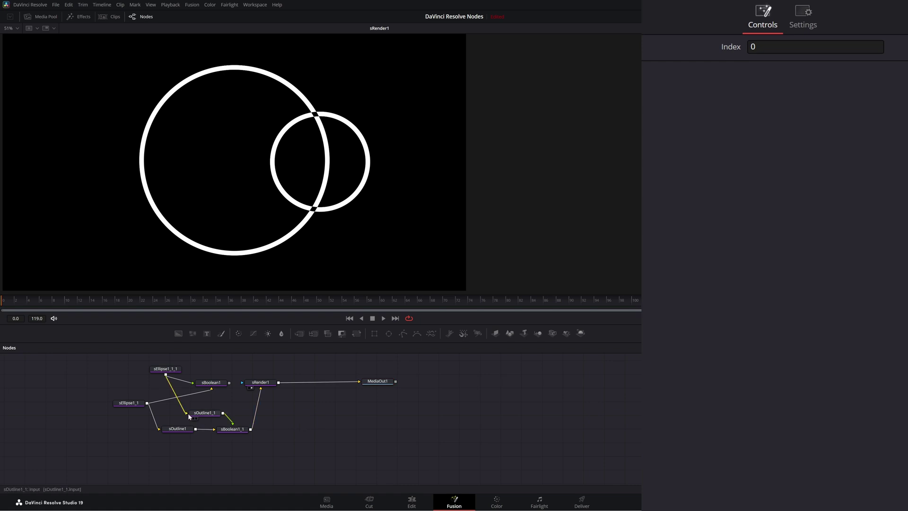
left_click(217, 383)
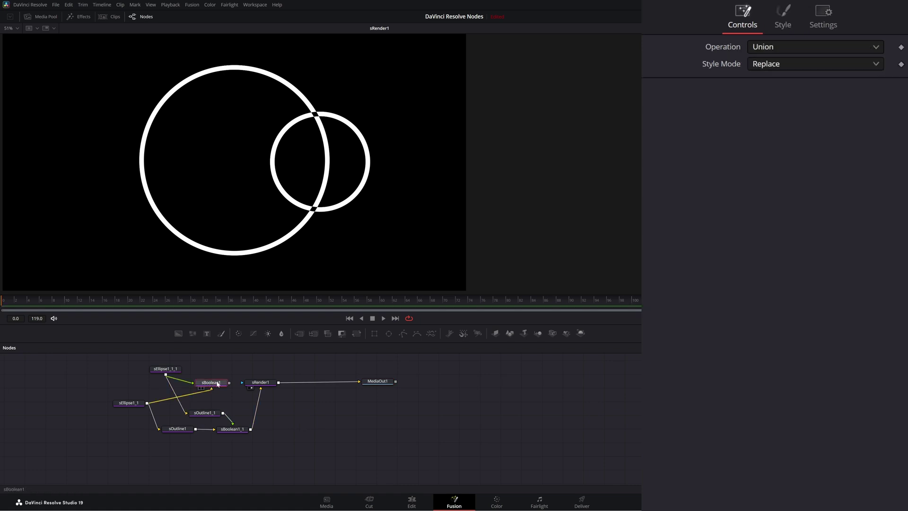
key("1")
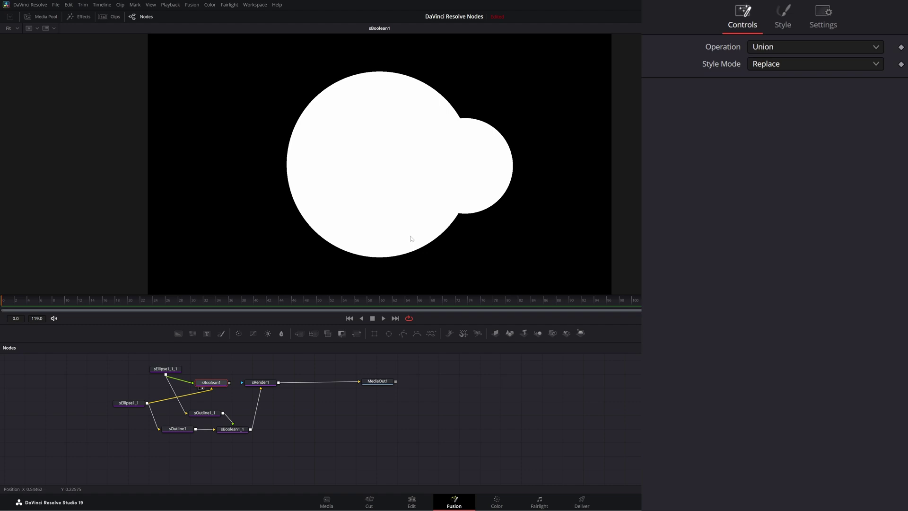
left_click_drag(411, 238, 264, 237)
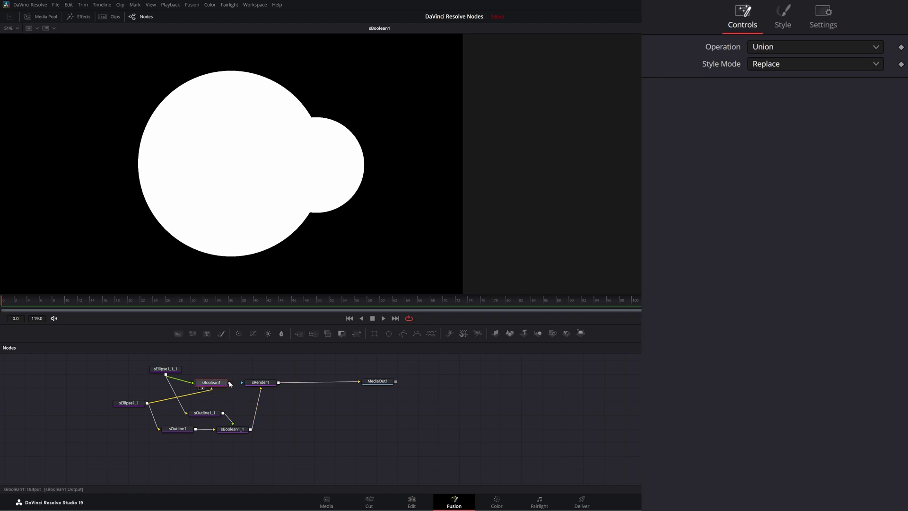
left_click_drag(214, 401, 159, 432)
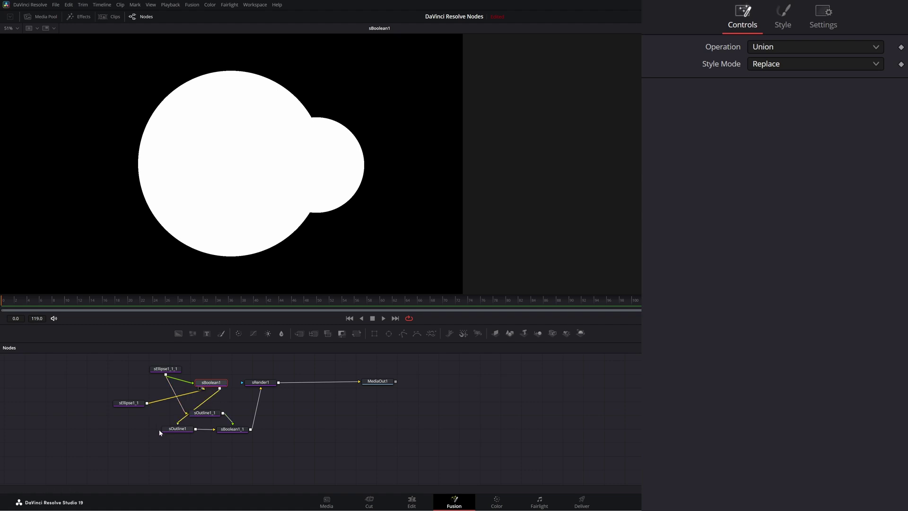
left_click_drag(219, 388, 245, 253)
Change sBoolean1_1 from Xor to Union and place sOutline1_1 between the two Boolean nodes
left_click(232, 429)
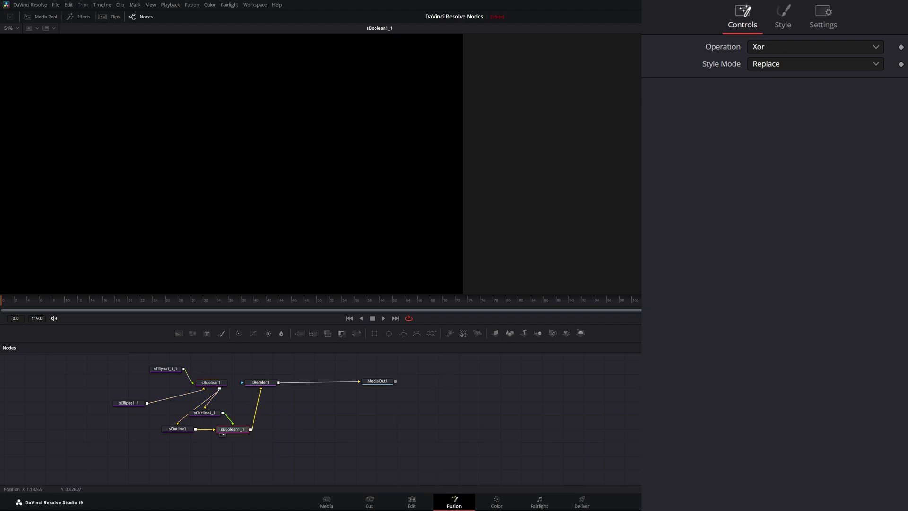
left_click(765, 44)
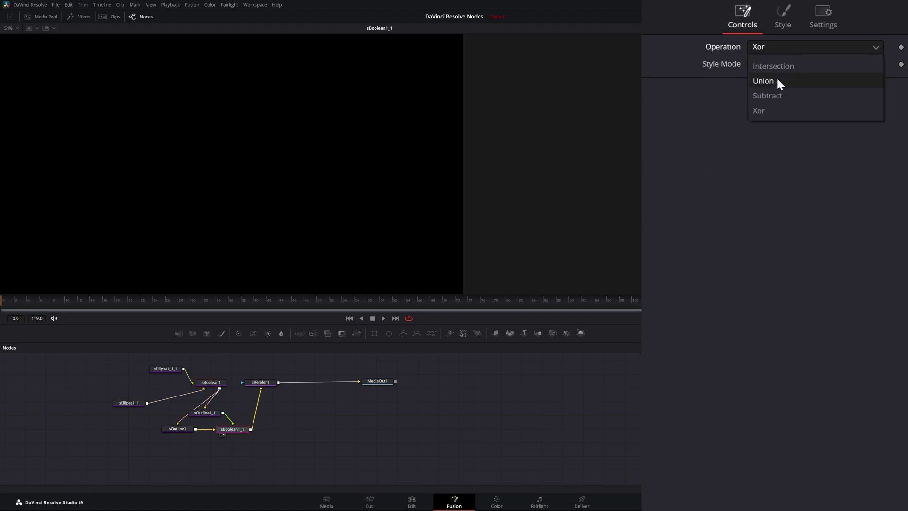
left_click(777, 79)
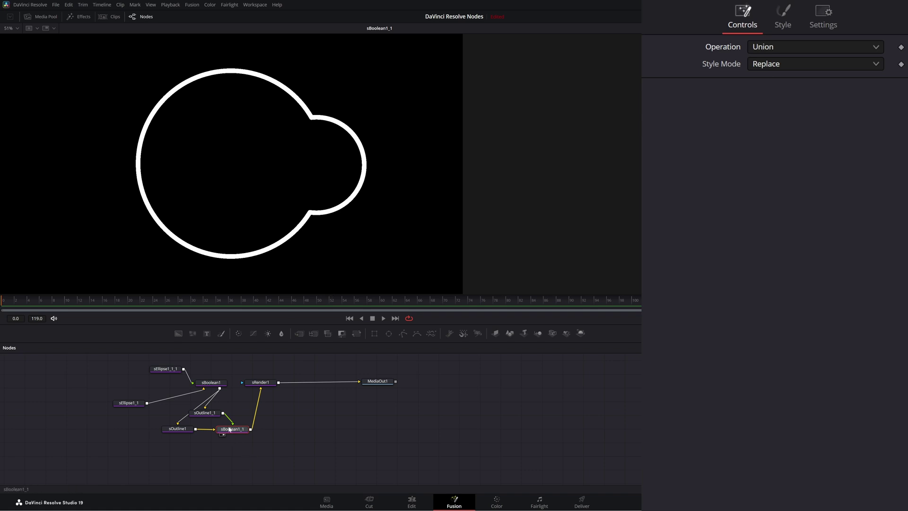
left_click_drag(204, 416, 226, 413)
Nudge sBoolean1_1 down, shift sRender1 further right, and bring up the Select Tool search
left_click(214, 385)
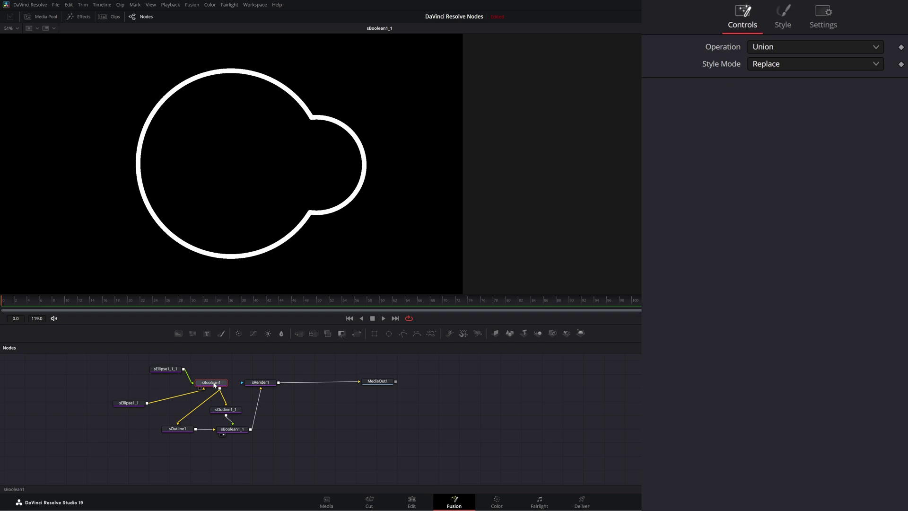
left_click(231, 410)
left_click(191, 429)
left_click_drag(232, 431, 235, 437)
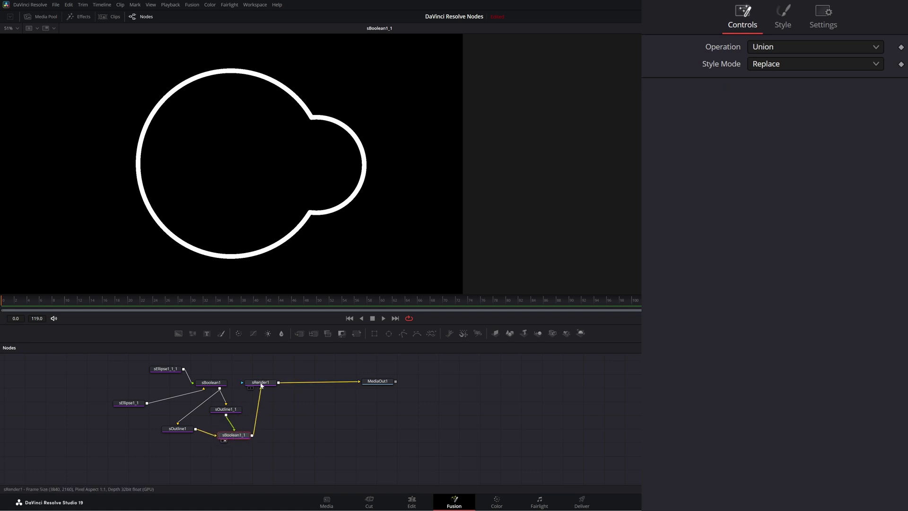
mouse_move(260, 385)
left_mouse_down()
mouse_move(309, 384)
mouse_move(268, 377)
left_mouse_up()
key("shift+space")
Add an sMerge1 node combining sBoolean1 and sBoolean1_1, feeding sRender1
type("sou")
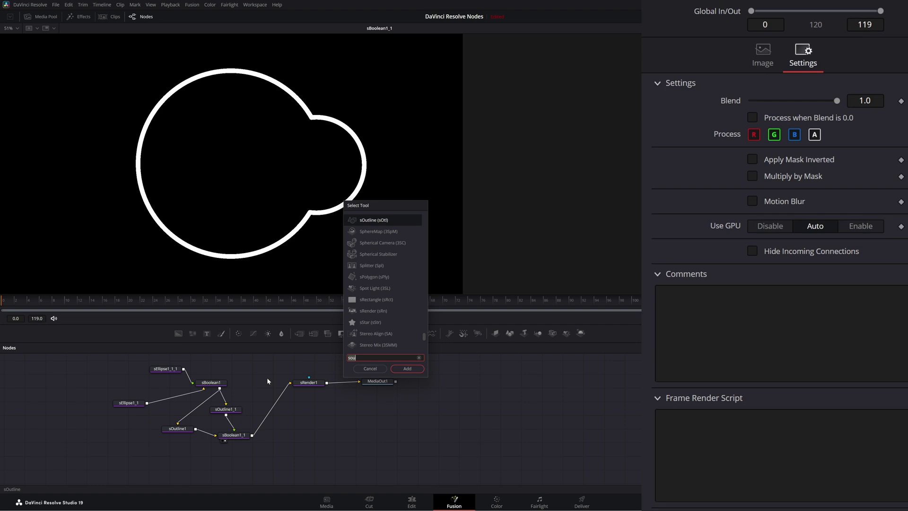
key("BackSpace")
key("BackSpace")
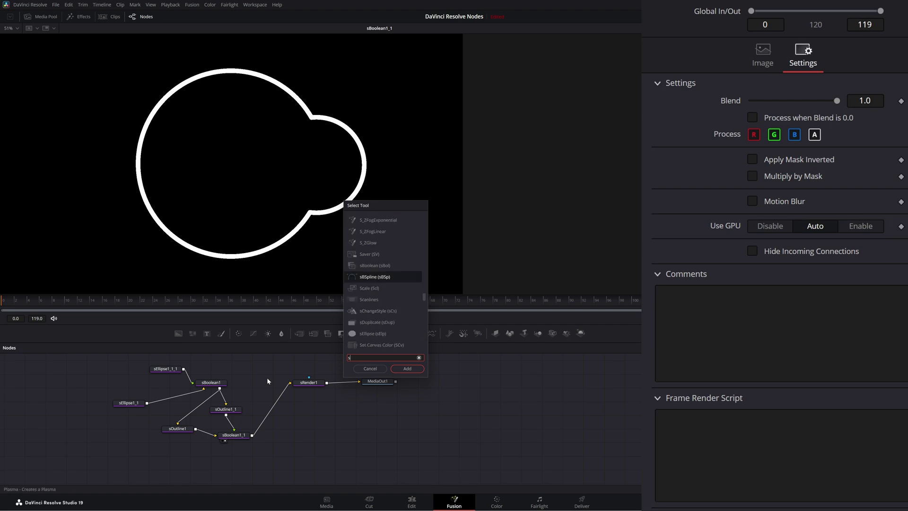
type("me")
key("Return")
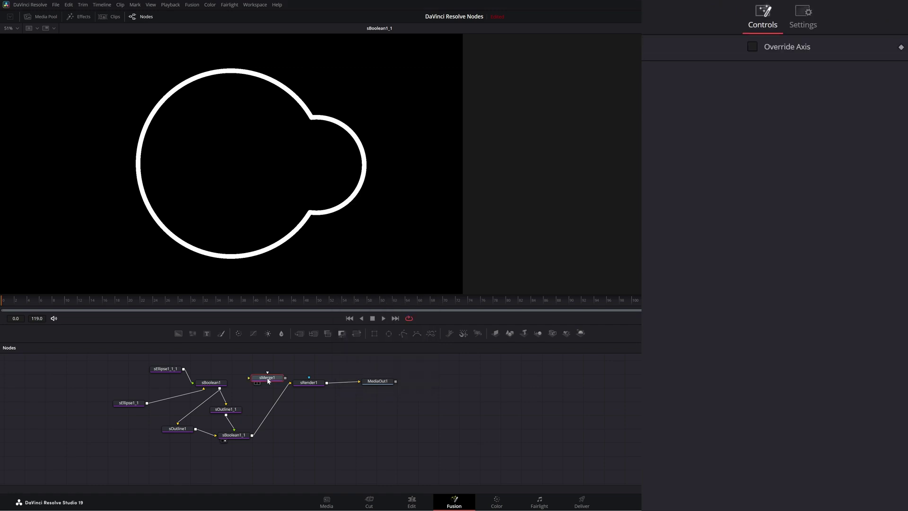
left_click_drag(268, 380, 326, 382)
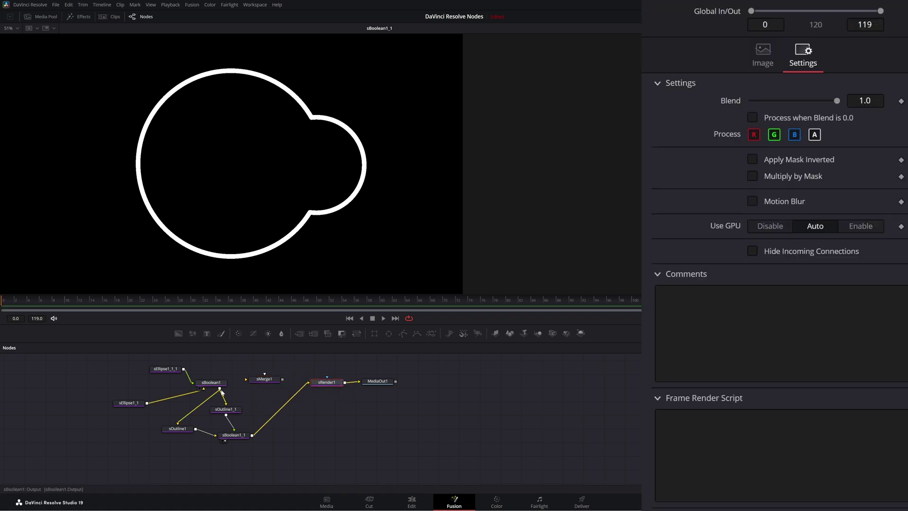
mouse_move(220, 388)
left_mouse_down()
mouse_move(245, 380)
mouse_move(259, 388)
left_mouse_up()
left_click_drag(253, 436, 308, 385)
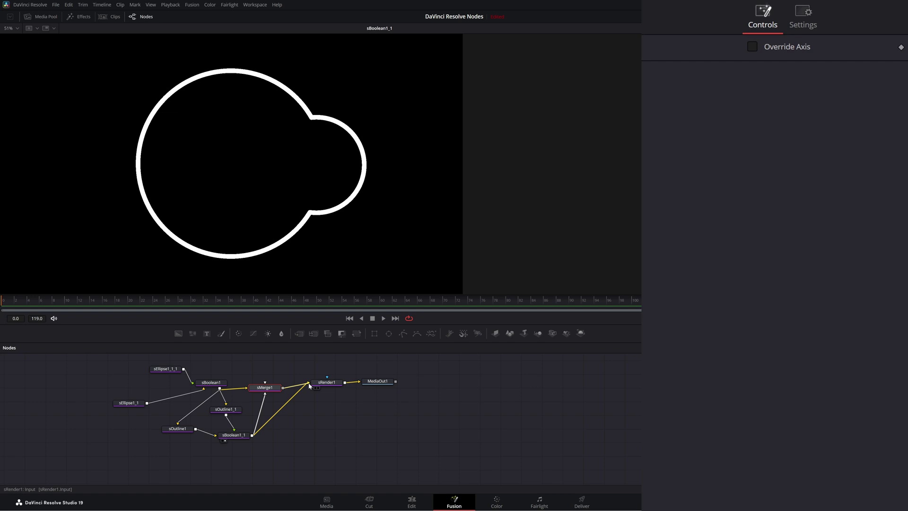
left_click_drag(327, 382, 283, 228)
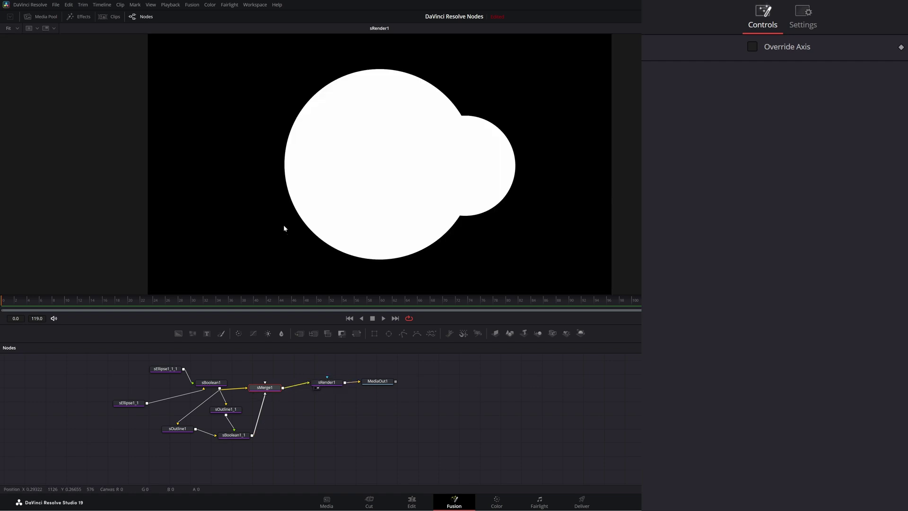
left_click_drag(372, 247, 220, 250)
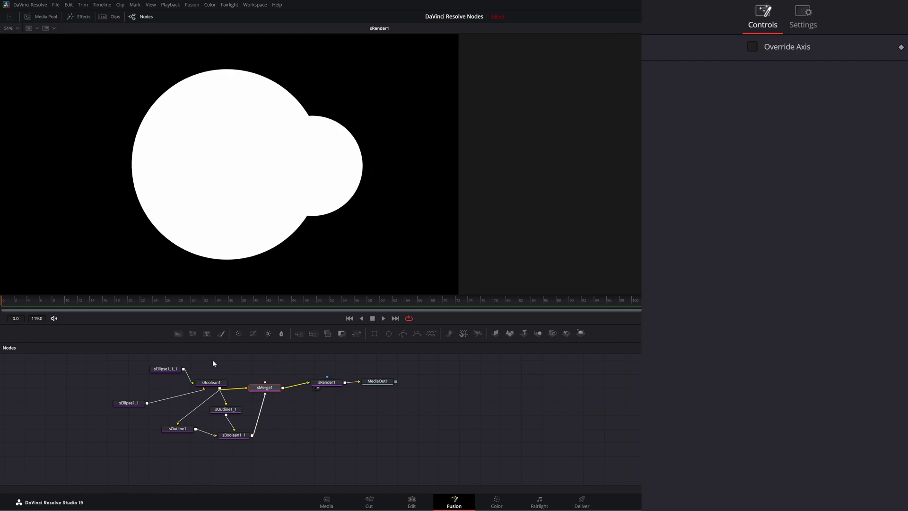
Give sBoolean1 a light purple fill colour on its Style tab
left_click(211, 382)
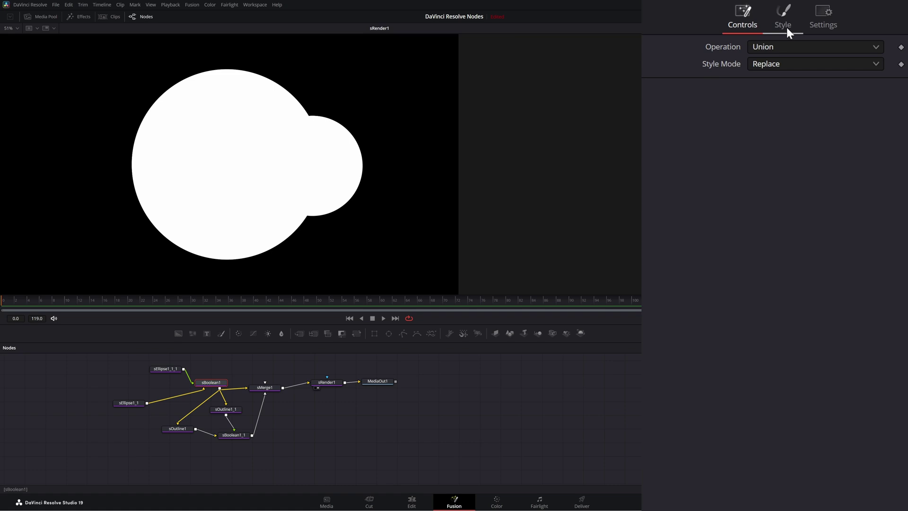
left_click(785, 28)
left_click(779, 48)
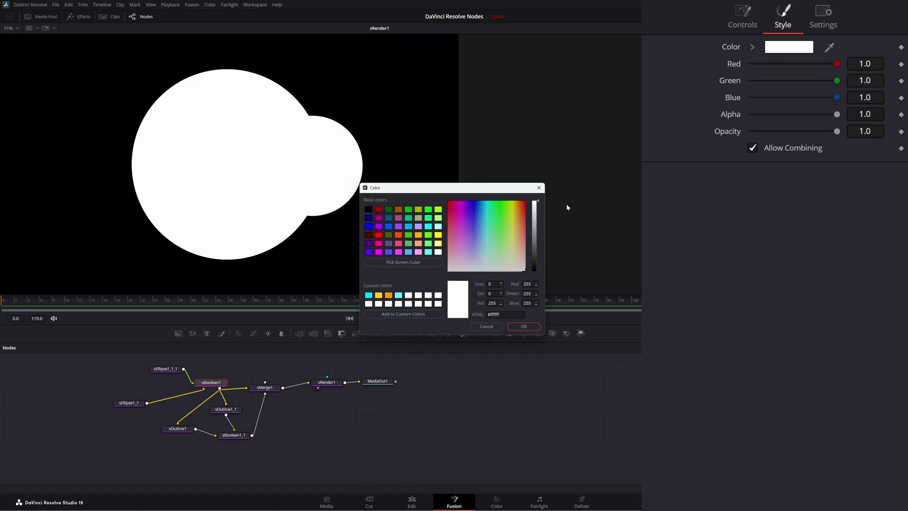
left_click(472, 246)
left_click(524, 326)
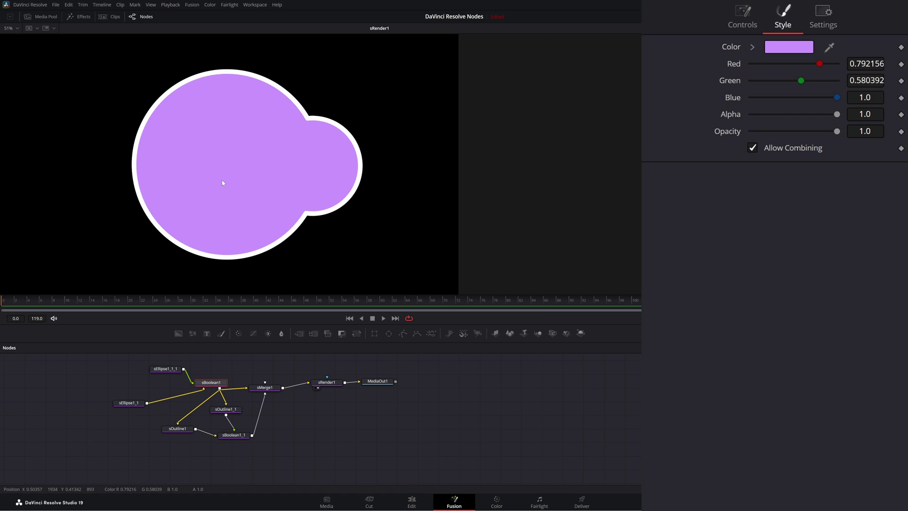
Set sOutline1_1 to thickness 0.014, length 0.945 and position 0.331
left_click(226, 409)
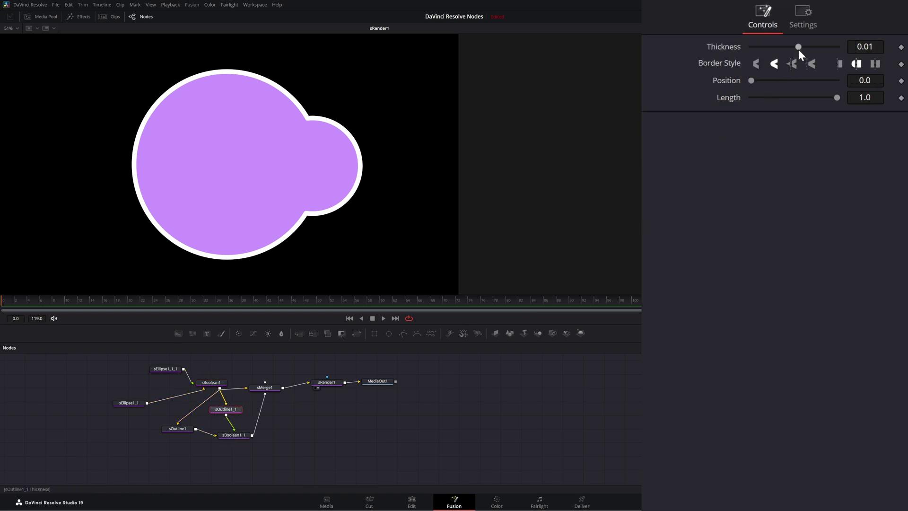
left_click_drag(799, 46, 806, 46)
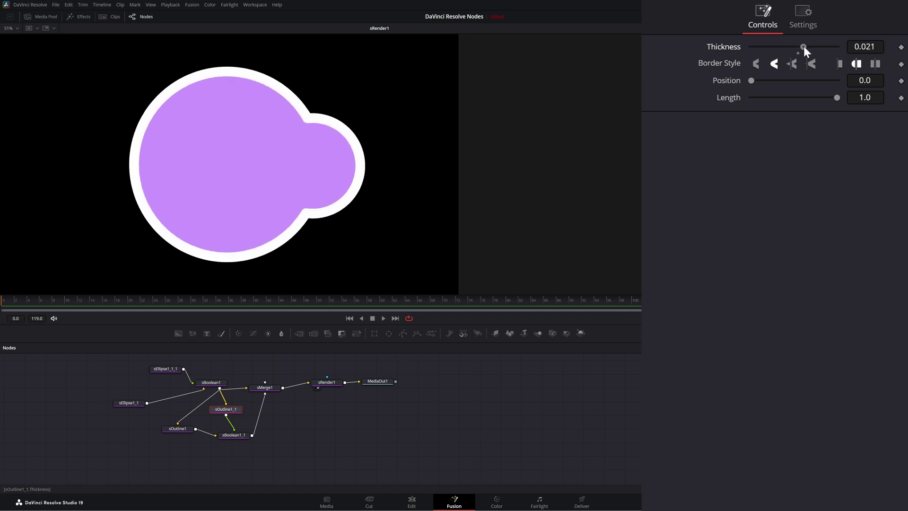
left_click_drag(803, 46, 800, 46)
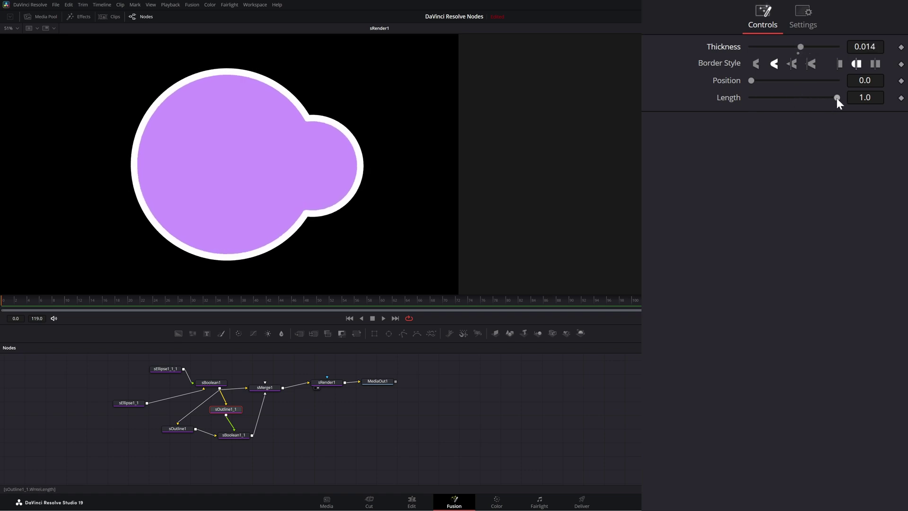
left_click_drag(836, 98, 832, 98)
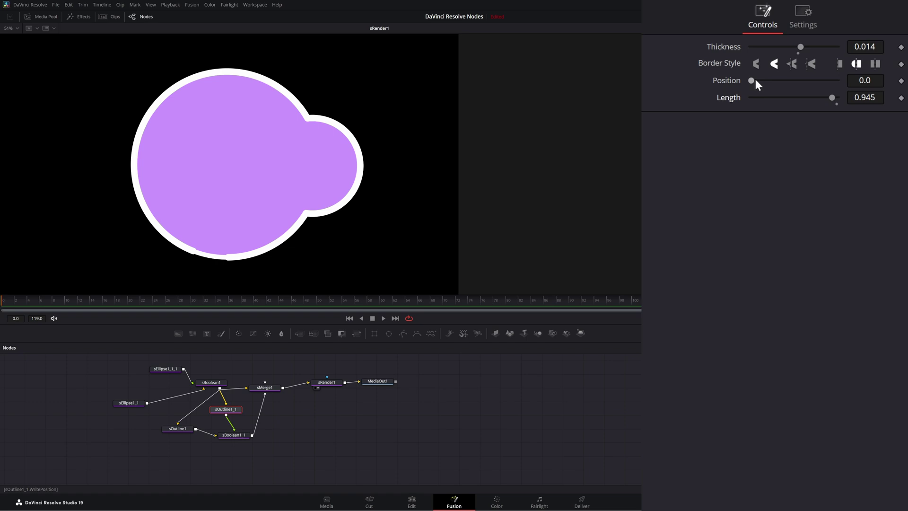
left_click_drag(752, 80, 778, 82)
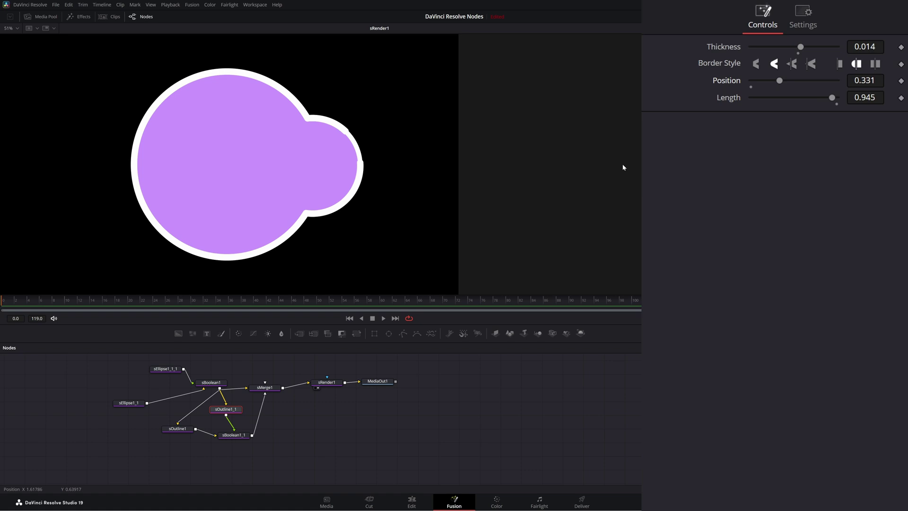
left_click(180, 431)
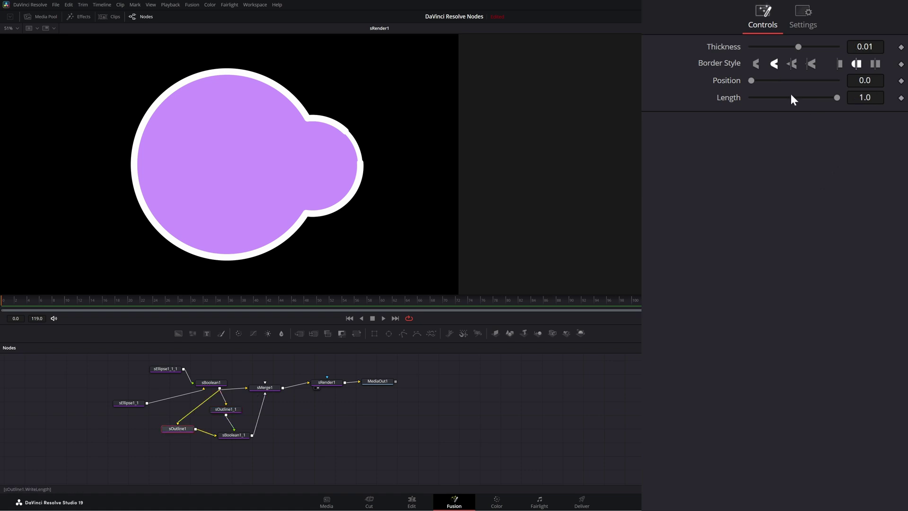
Try sOutline1 length 0.827 and position 0.465, then reset both to defaults
left_click_drag(837, 97, 801, 98)
left_click_drag(752, 81, 793, 80)
double_click(730, 80)
double_click(731, 97)
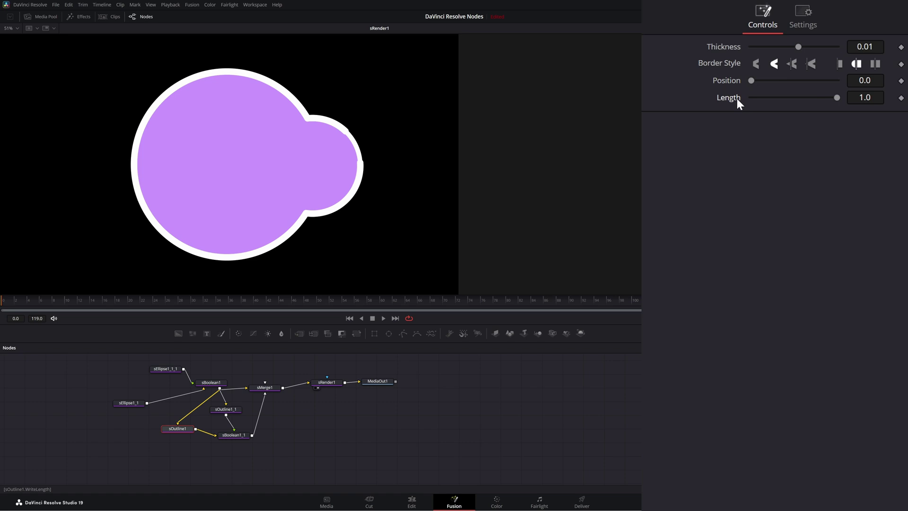
Reset sOutline1_1 to thickness 0.01, length 1.0, position 0.0, and select sRender1 with MediaOut1
left_click(227, 409)
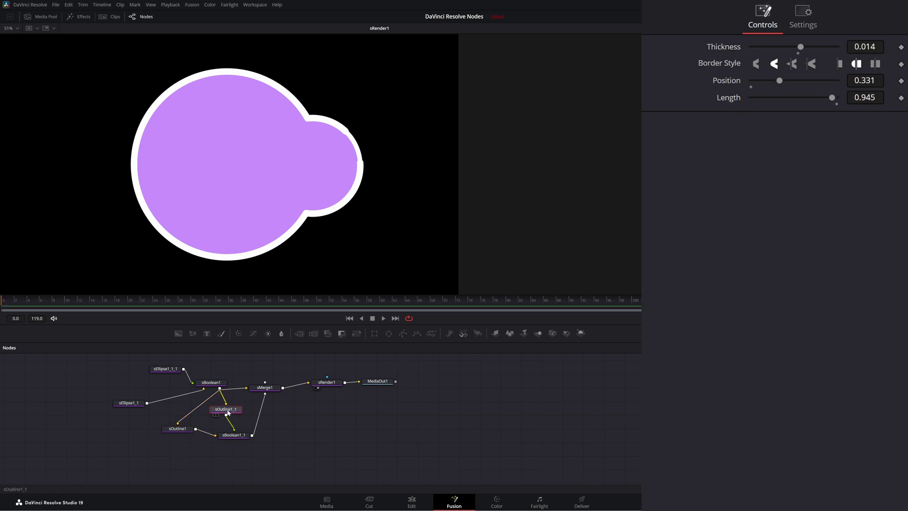
double_click(730, 50)
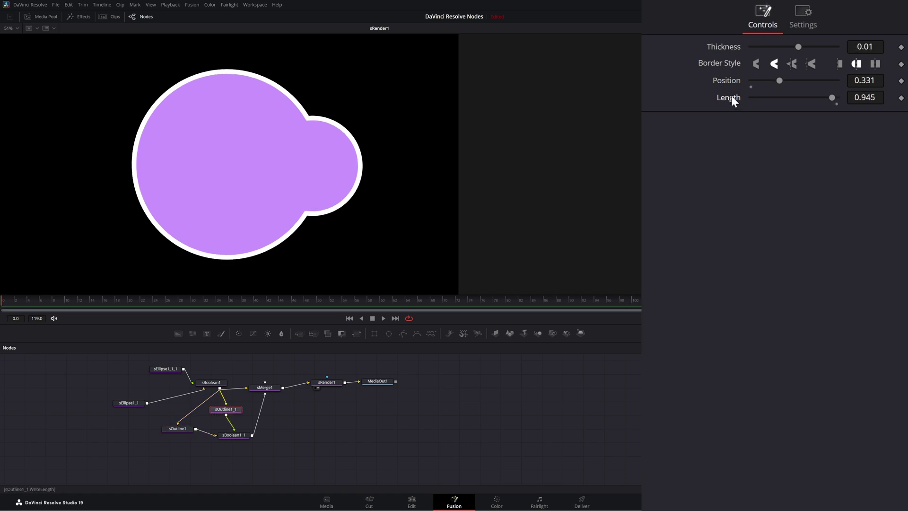
double_click(731, 95)
double_click(722, 77)
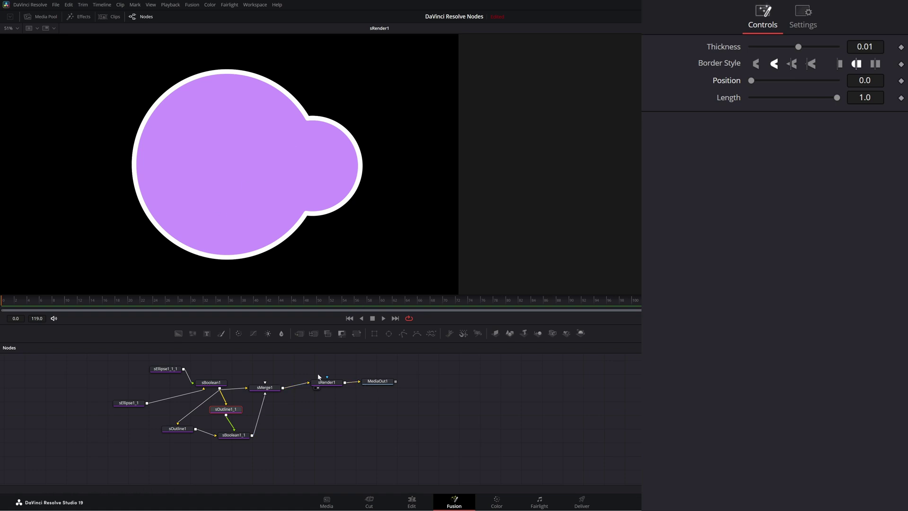
left_click_drag(311, 368, 381, 382)
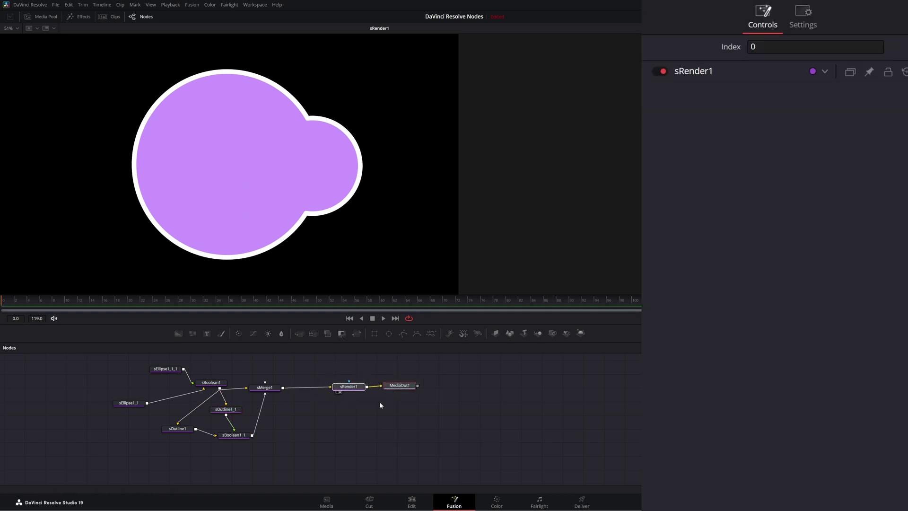
Add an sTransform node and insert it between sMerge1 and sRender1
left_click_drag(321, 420, 232, 439)
left_click(329, 441)
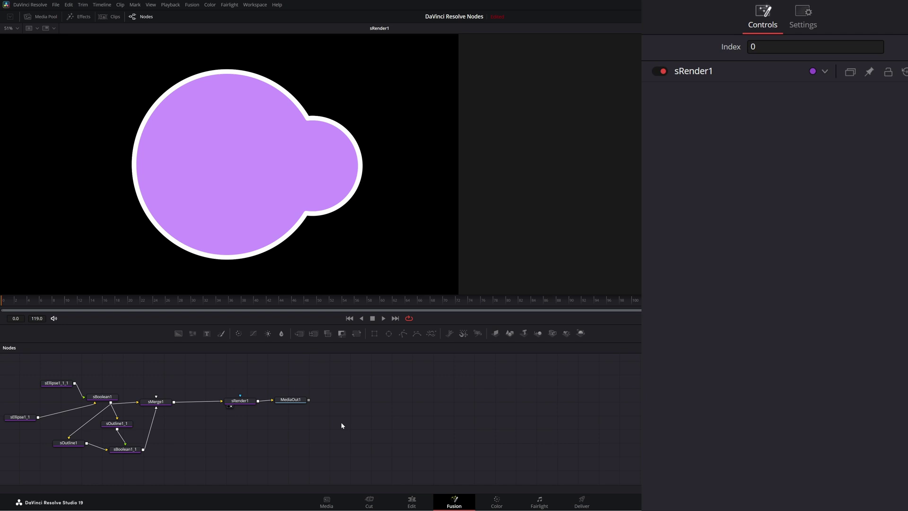
key("shift+space")
type("sme")
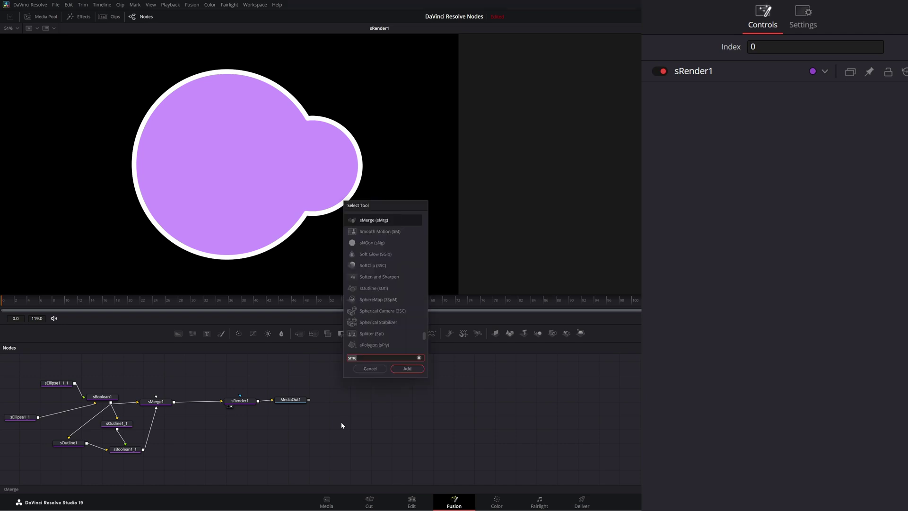
key("BackSpace")
key("BackSpace")
type("tra")
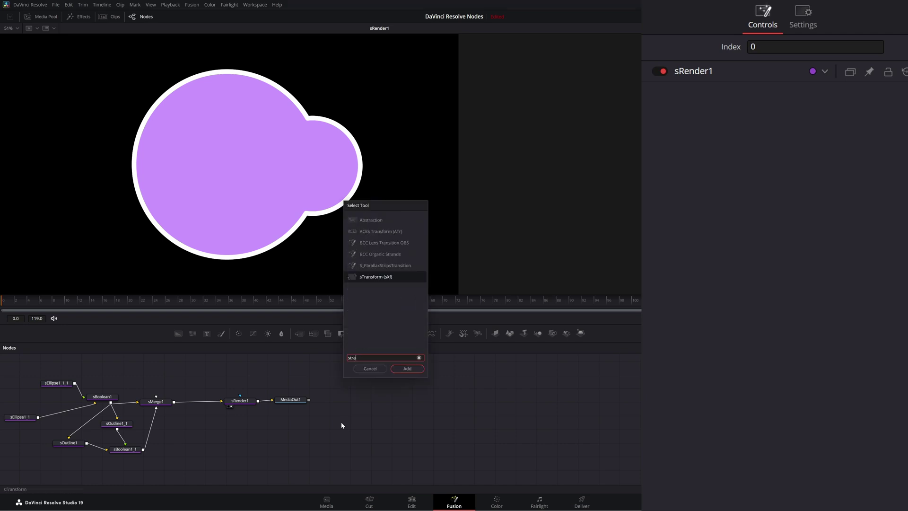
key("Return")
left_click_drag(342, 426, 201, 404)
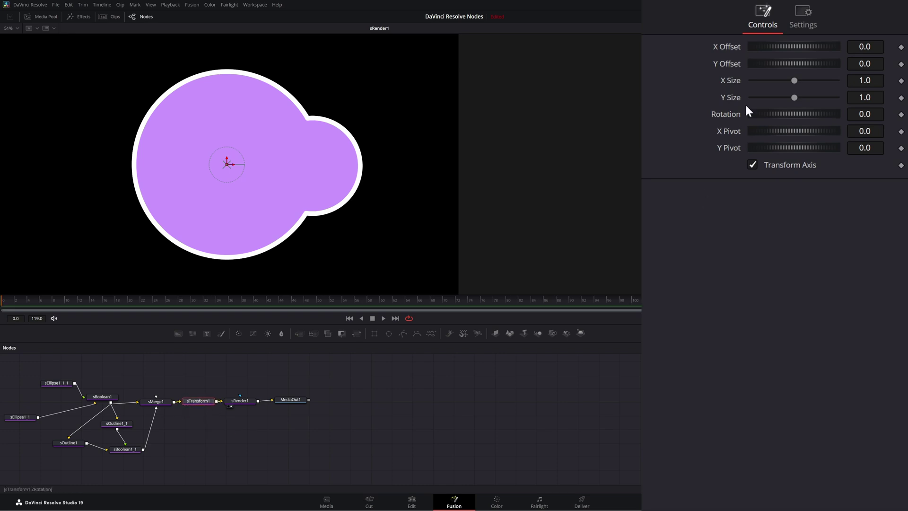
Set sTransform1's X Size and Y Size to 0.25 and select sRender1
left_click(863, 82)
type(".25")
key("Tab")
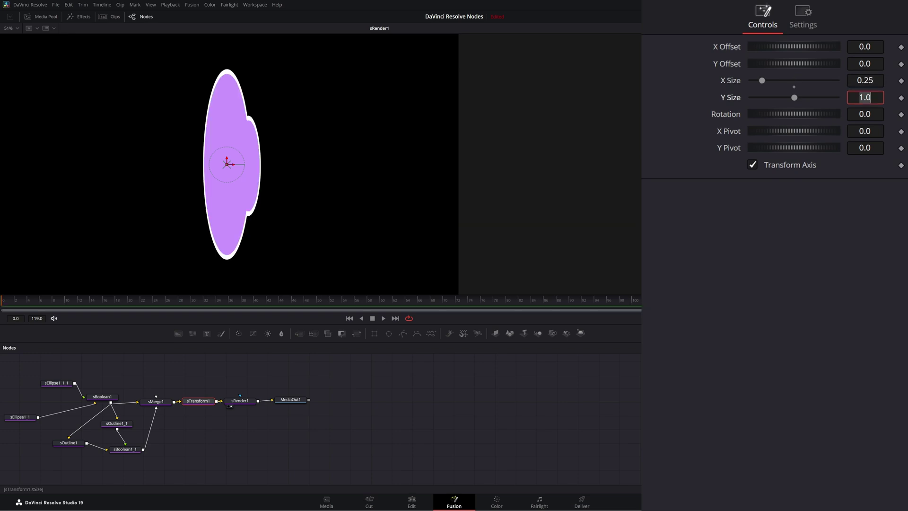
type(".25")
key("Tab")
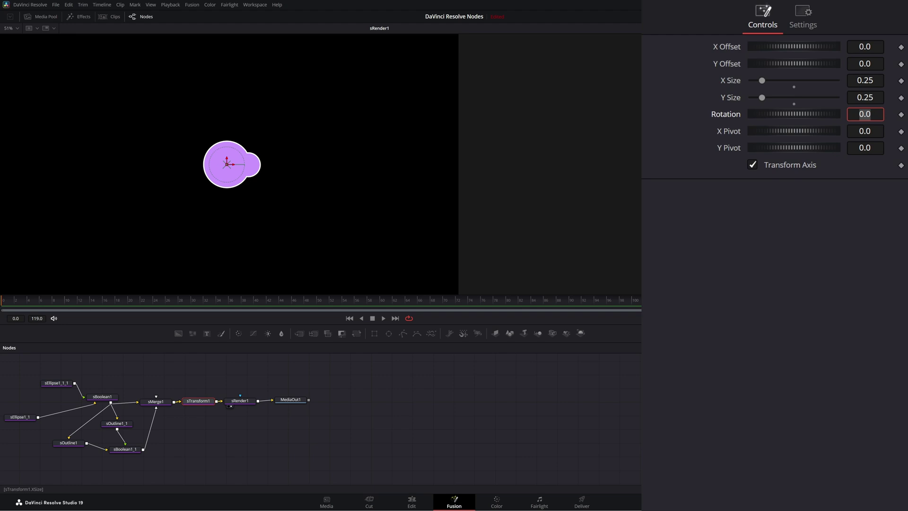
left_click_drag(231, 380, 315, 402)
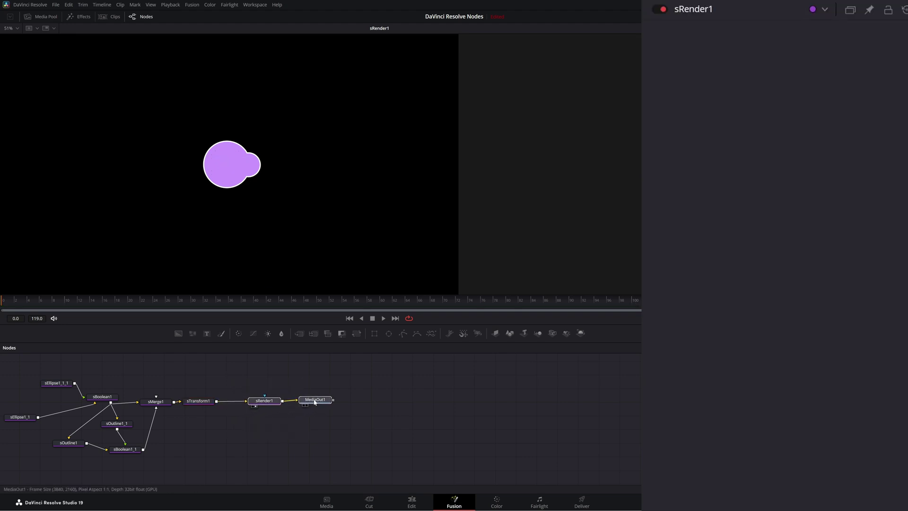
Add sDuplicate1, move MediaOut1 and sRender1 right, and insert sDuplicate1 after sTransform1
left_click(272, 376)
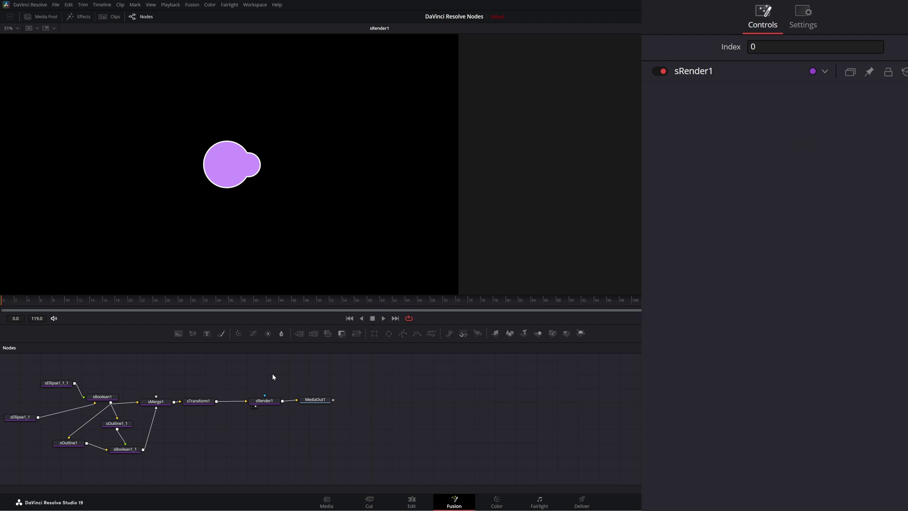
key("shift+space")
type("sdup")
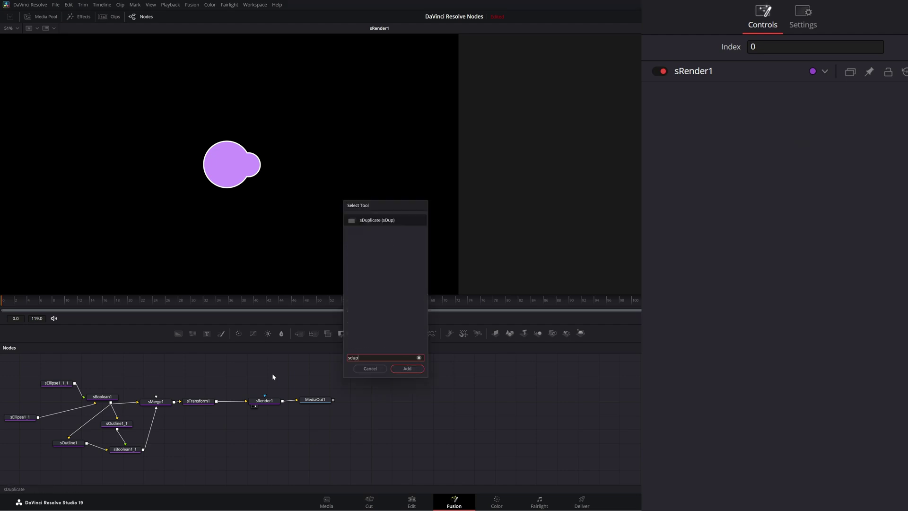
key("Return")
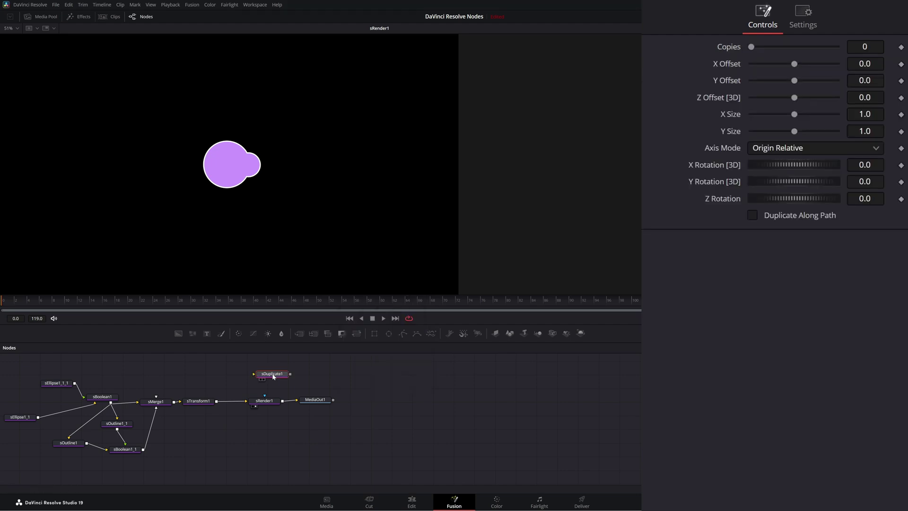
mouse_move(273, 377)
left_mouse_down()
mouse_move(222, 378)
mouse_move(265, 388)
left_mouse_up()
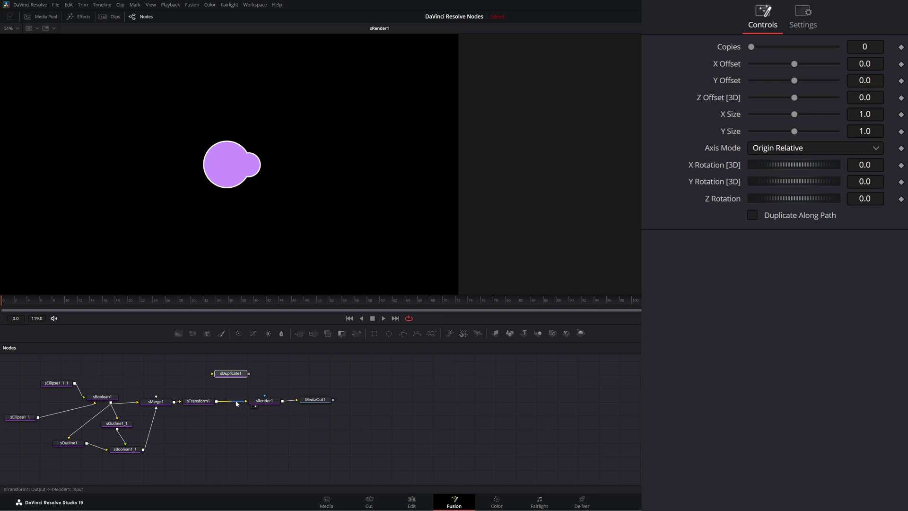
left_click_drag(312, 403, 343, 401)
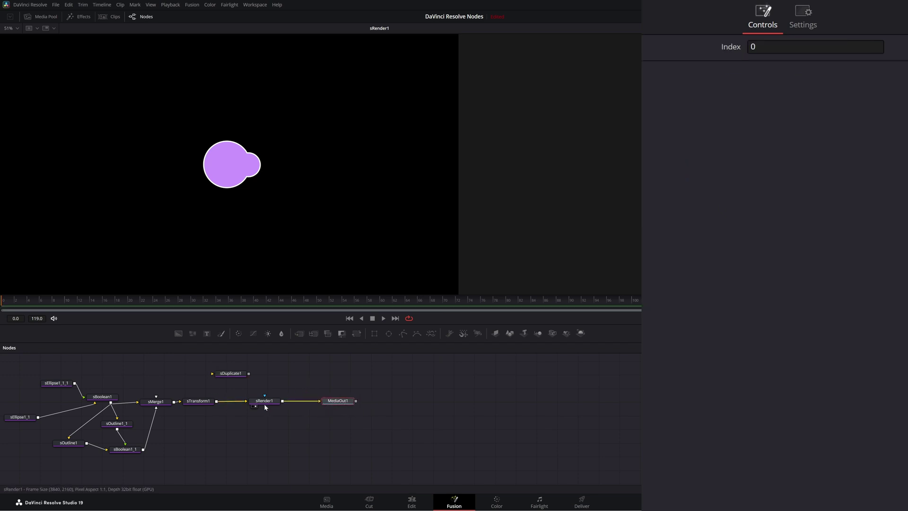
left_click_drag(264, 407, 288, 407)
left_click(220, 377)
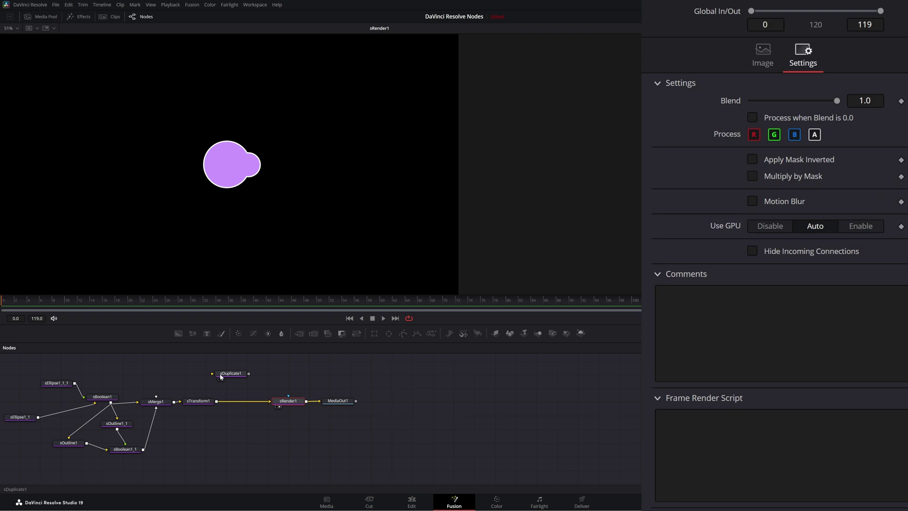
left_click_drag(228, 376, 245, 405)
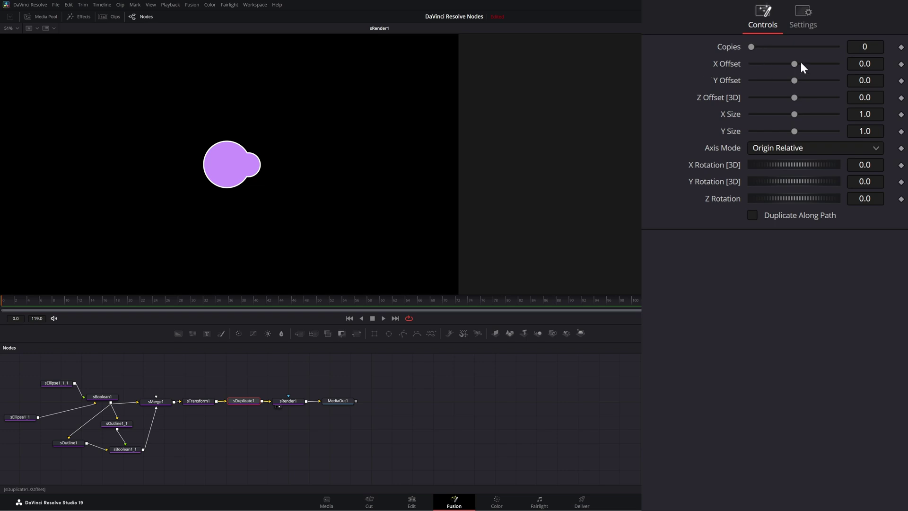
Set sDuplicate1 to 9 copies at 0.036 X, -0.003 Y offset and enable Duplicate Along Path
left_click_drag(753, 45, 737, 115)
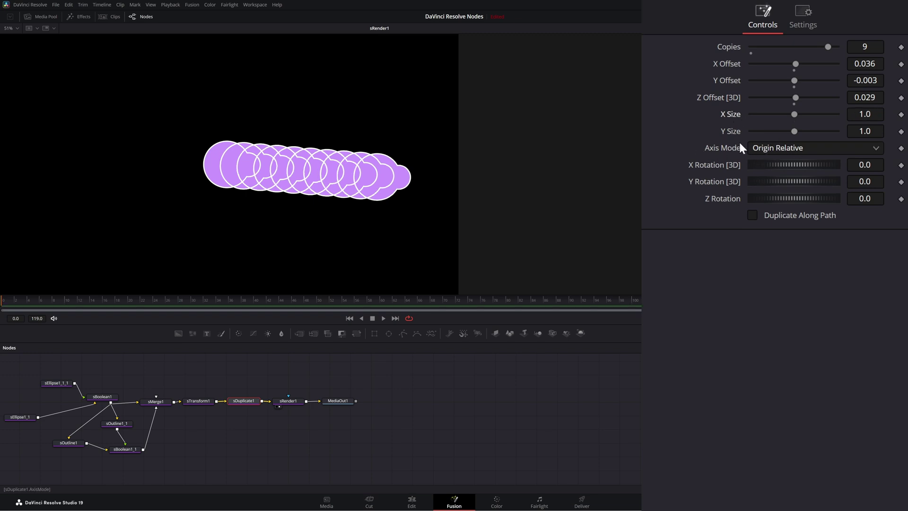
left_click(203, 401)
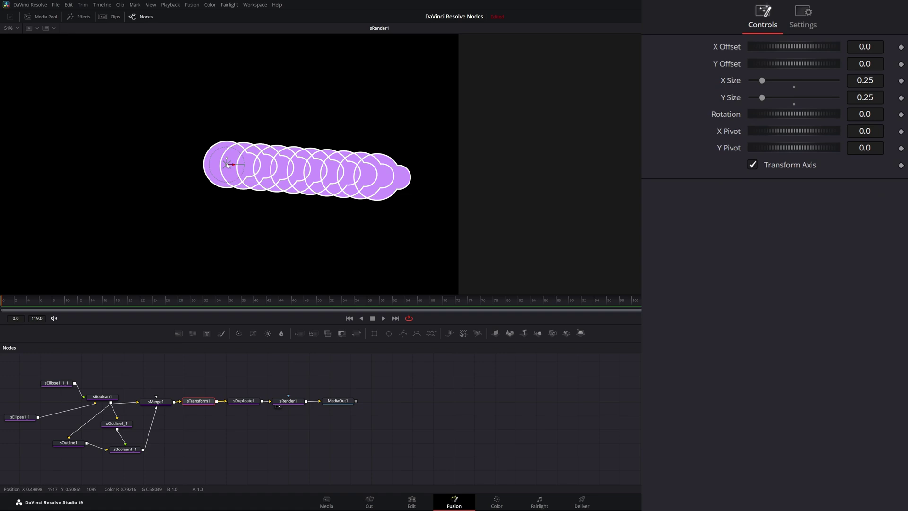
left_click(246, 401)
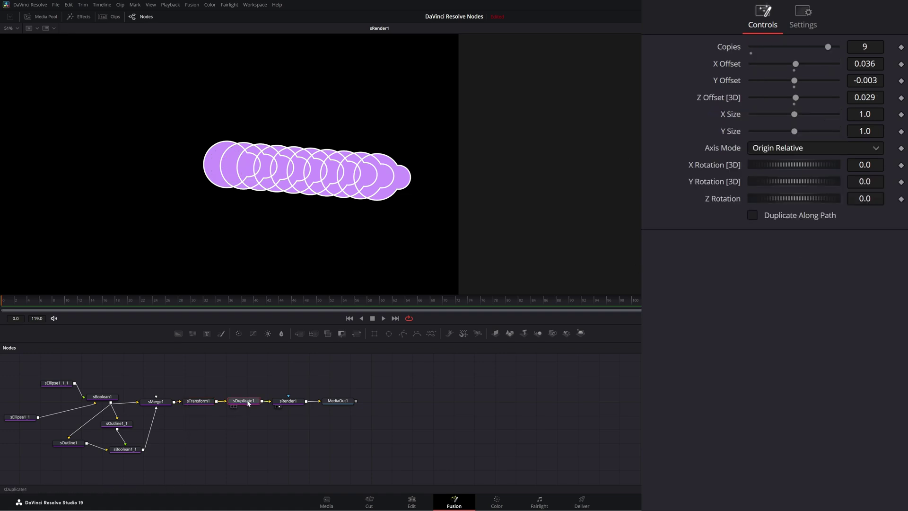
left_click(754, 214)
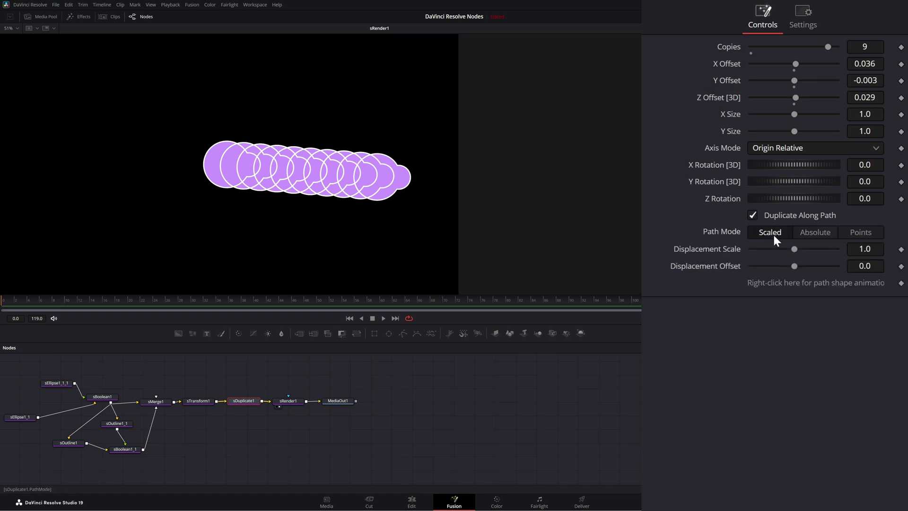
Draw a five-point path in the viewer dipping down and rising to the right
left_click(12, 61)
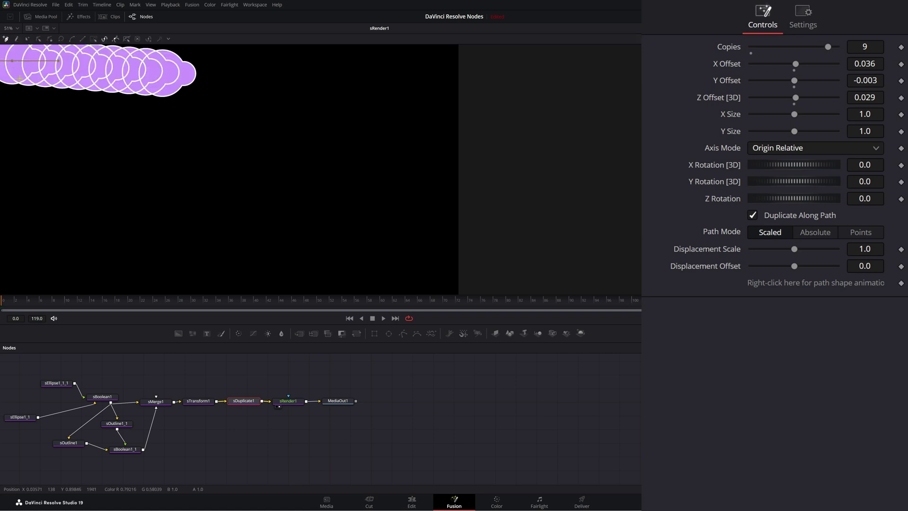
left_click(96, 192)
left_click(199, 224)
left_click(330, 164)
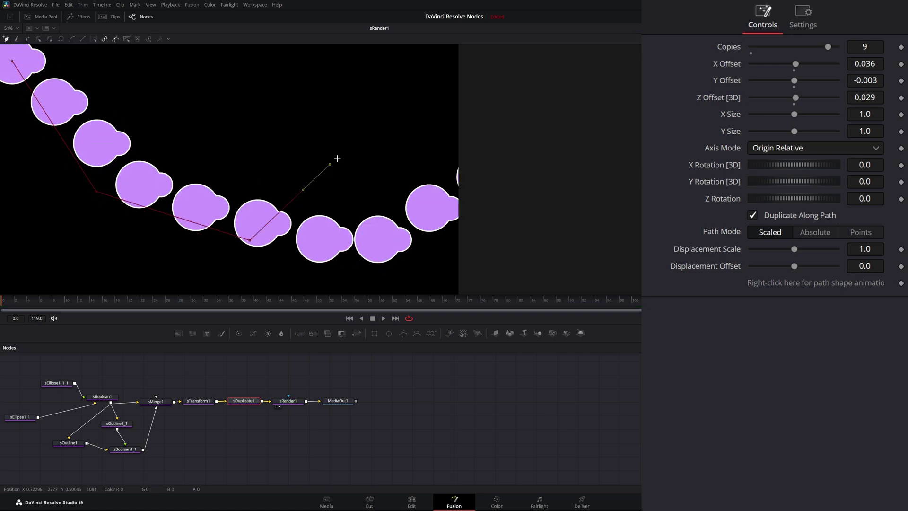
left_click(354, 125)
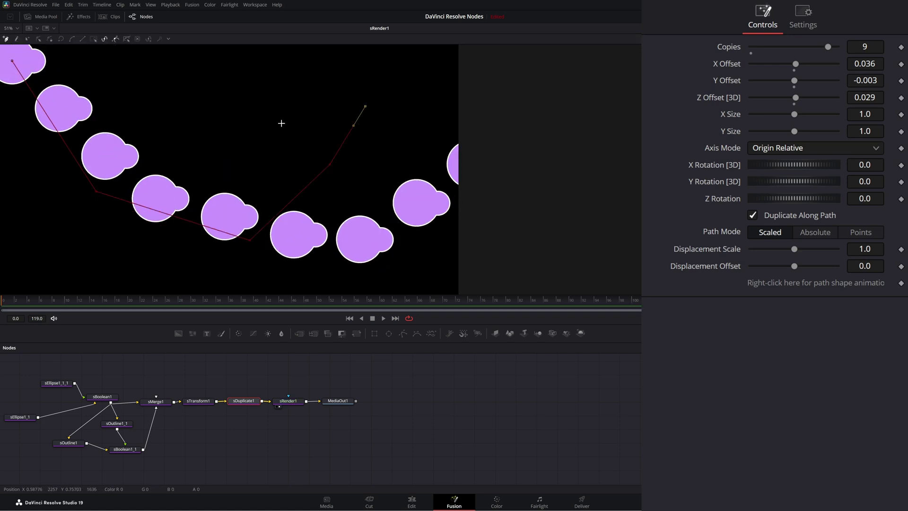
Select all path points, smooth them into curves, and add an extra control point
left_click(27, 40)
left_click_drag(3, 50, 392, 243)
left_click(71, 39)
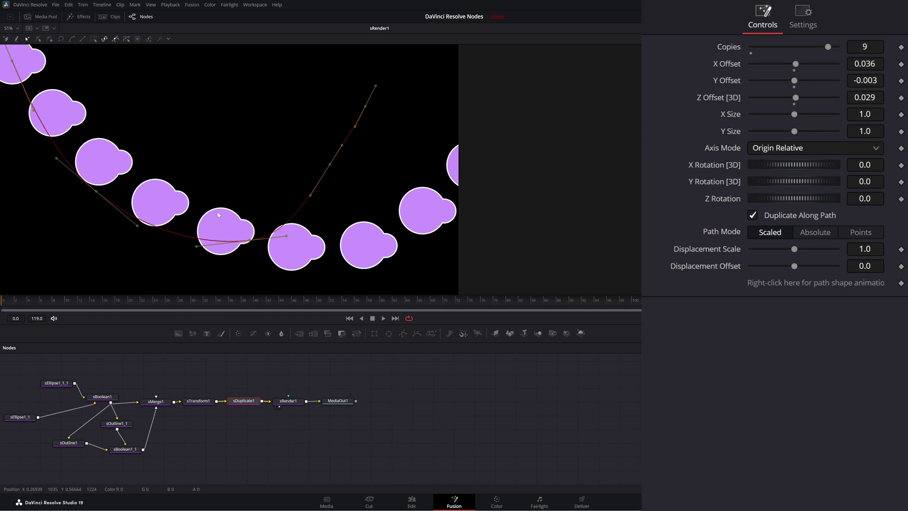
left_click(309, 195)
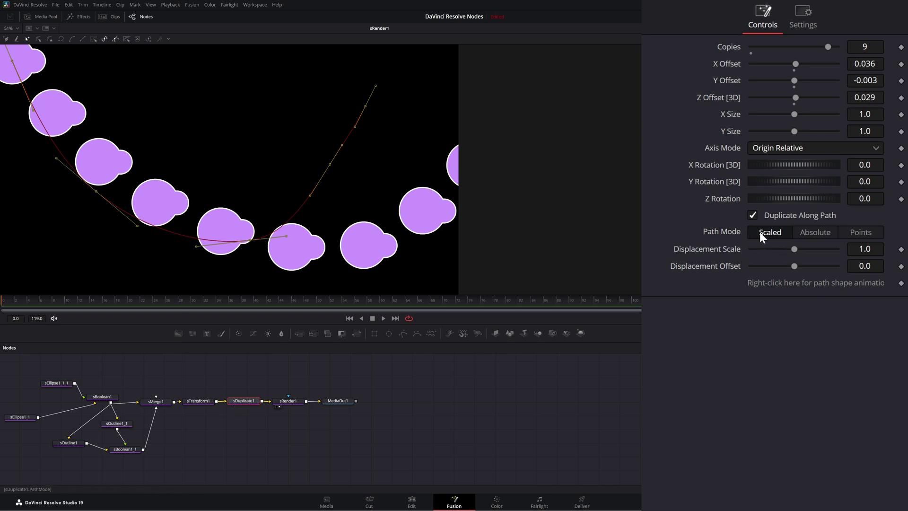
Compare Absolute and Points path modes, keep Scaled, and reset Displacement Scale 1.0, Offset 0.0
left_click(826, 231)
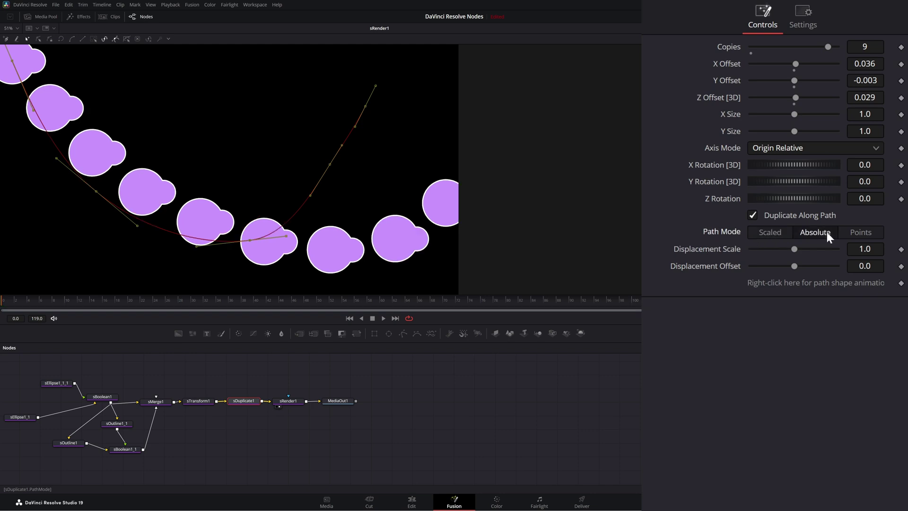
left_click(862, 232)
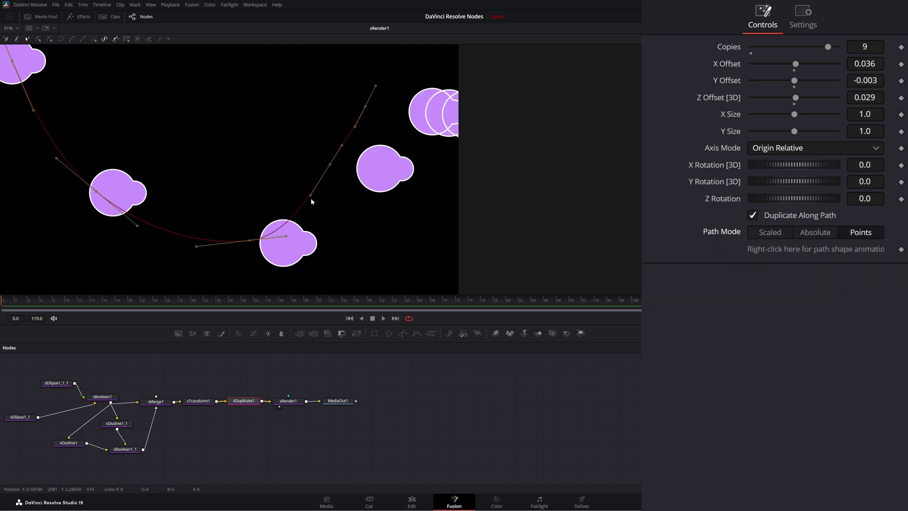
left_click(771, 231)
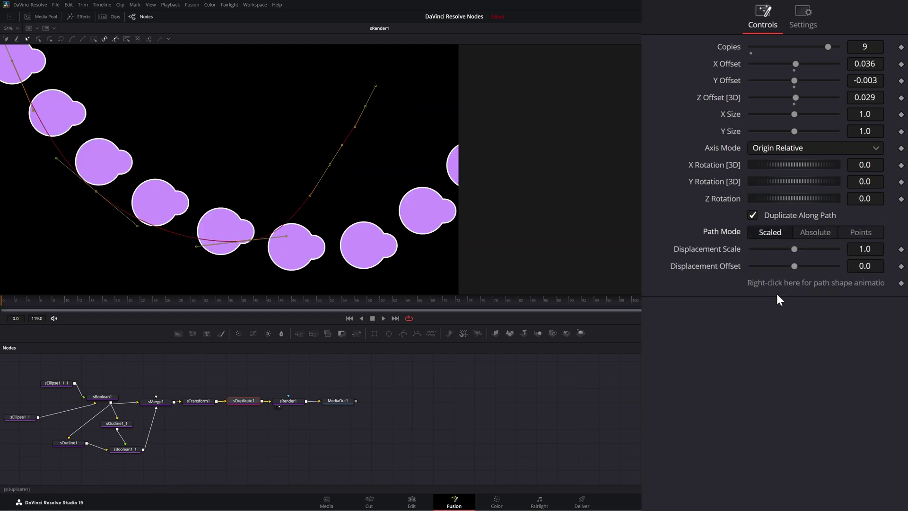
left_click_drag(791, 248, 784, 266)
double_click(731, 268)
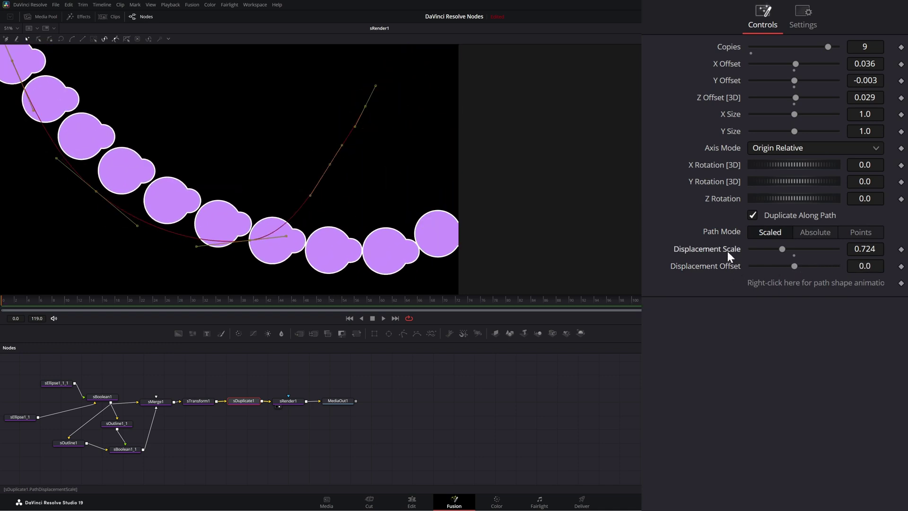
double_click(728, 251)
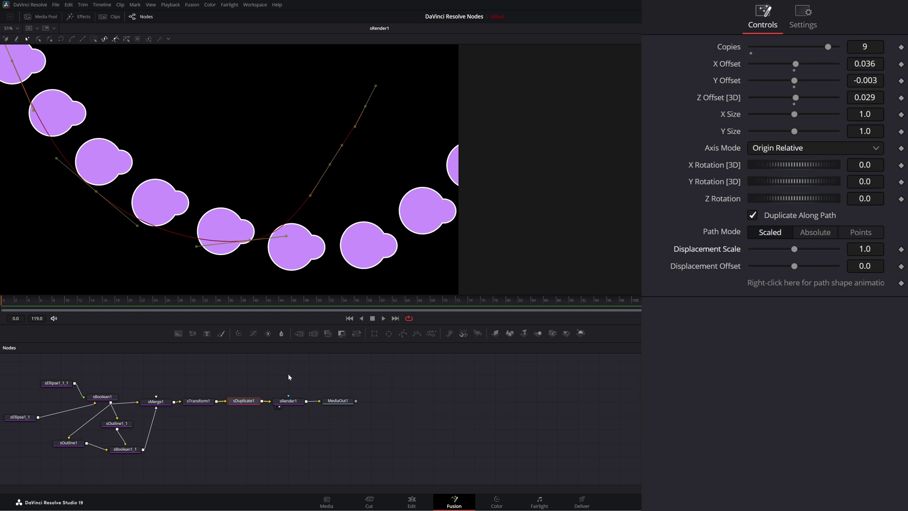
Keyframe sTransform1 Rotation from 0 at the first frame to 47 later, then preview playback
left_click(198, 403)
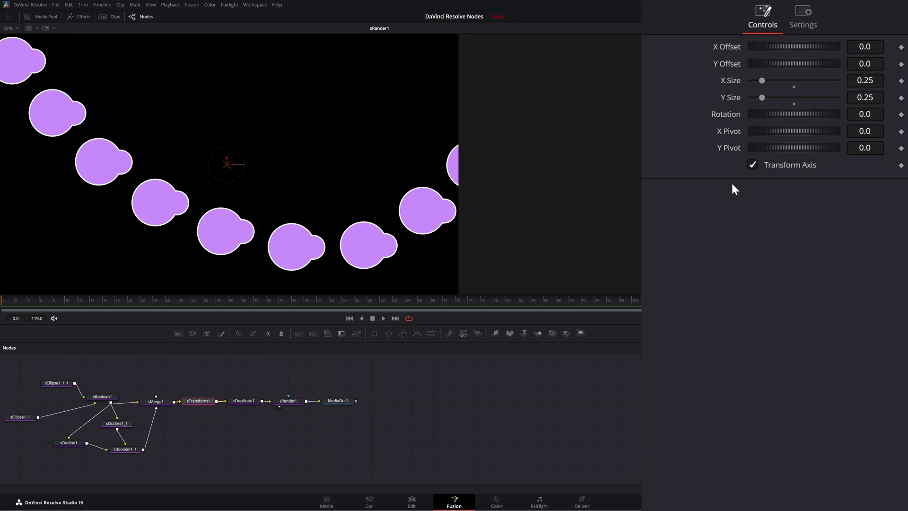
left_click(901, 114)
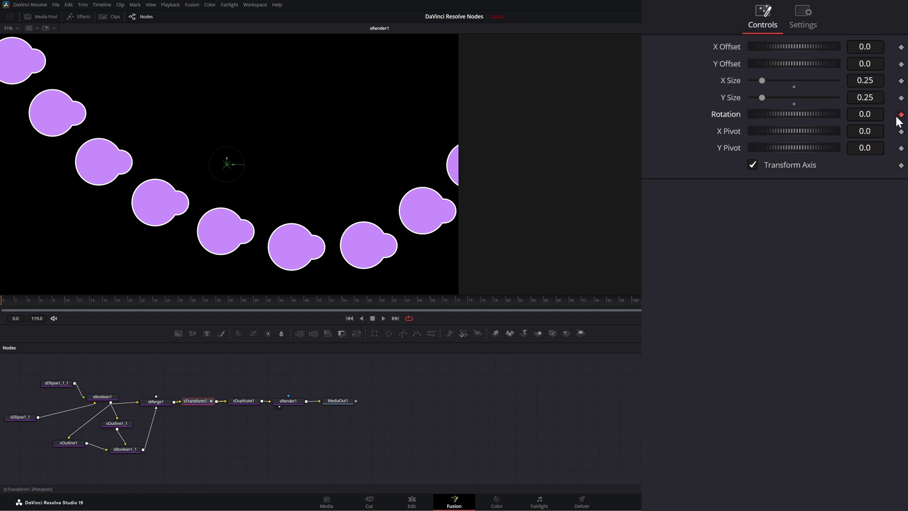
left_click(395, 318)
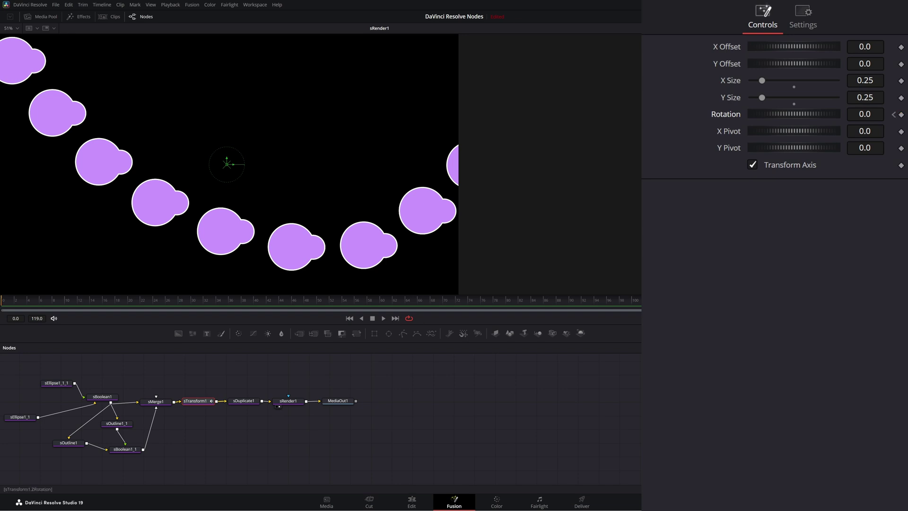
left_click_drag(782, 113, 794, 114)
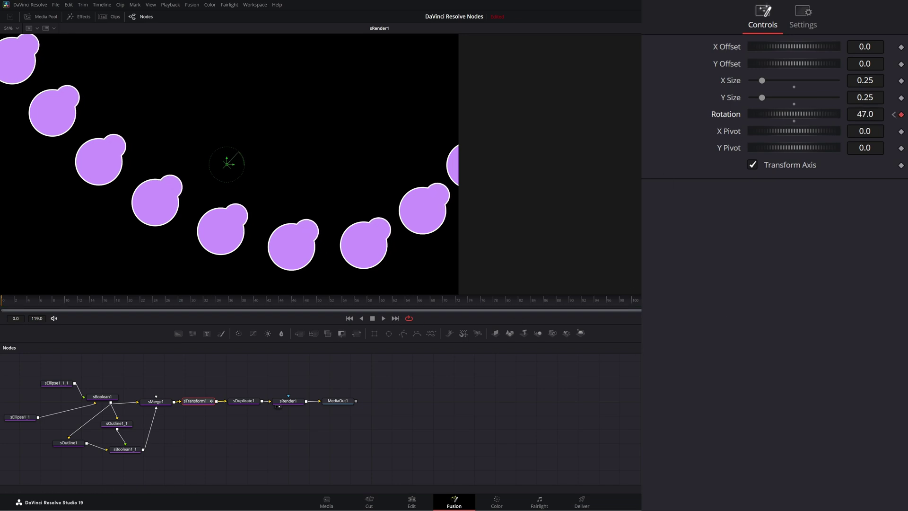
left_click(352, 321)
left_click(384, 320)
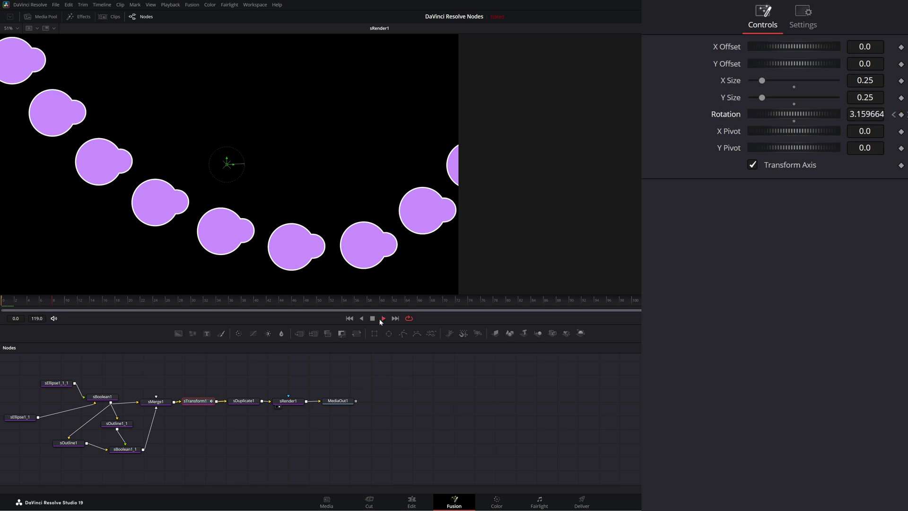
left_click(350, 319)
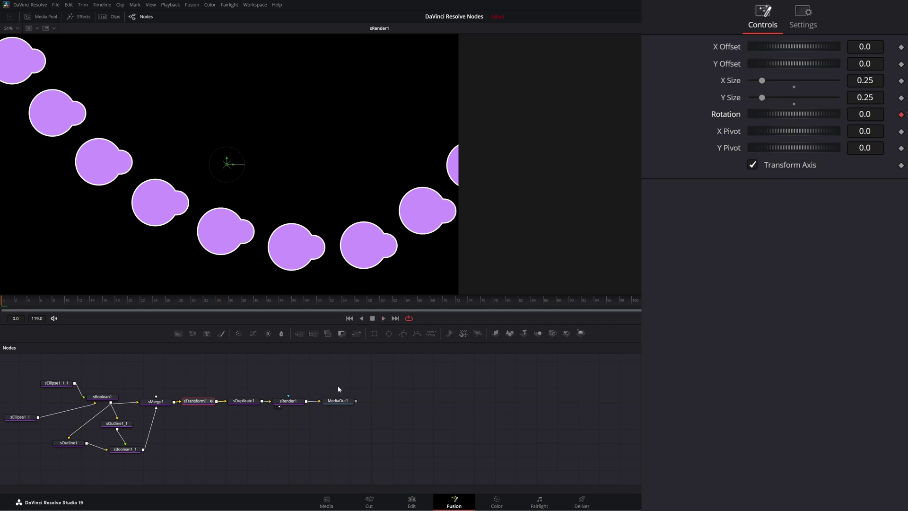
Keyframe sDuplicate1's Z Rotation and raise its value at a later frame
left_click(256, 399)
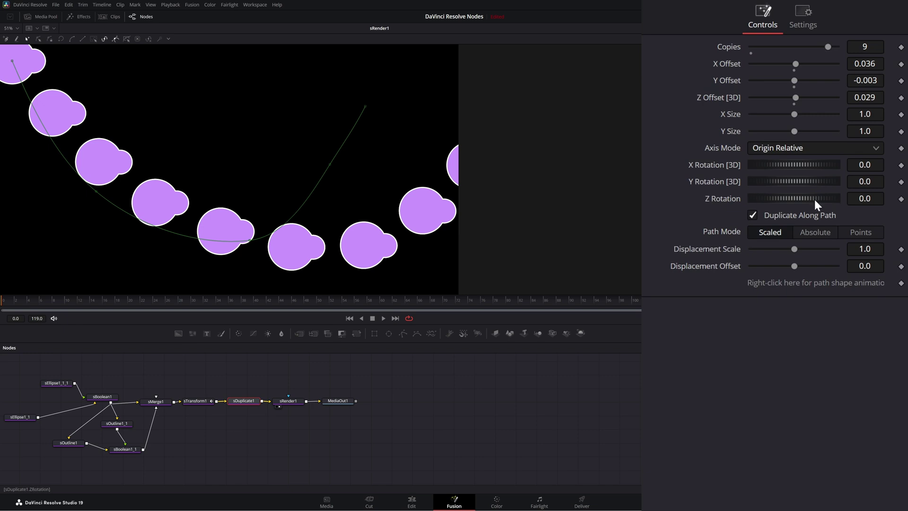
left_click(901, 198)
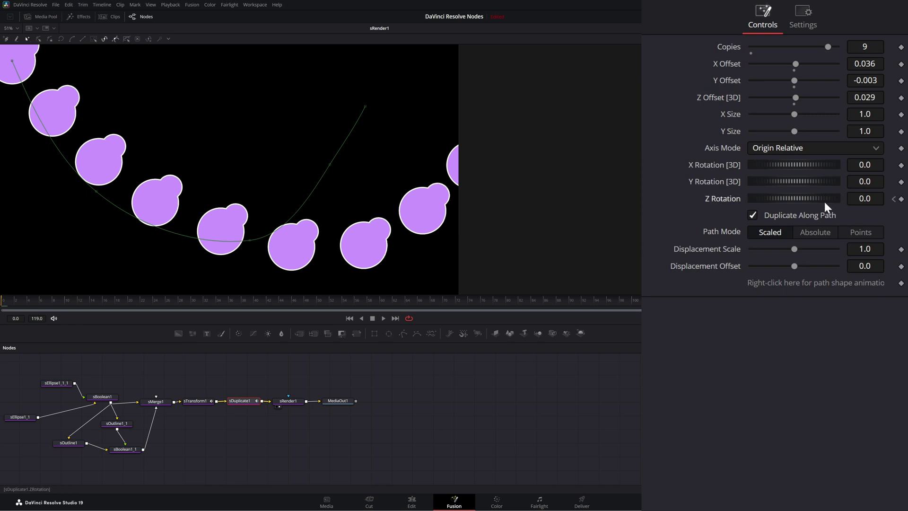
left_click_drag(781, 196, 802, 195)
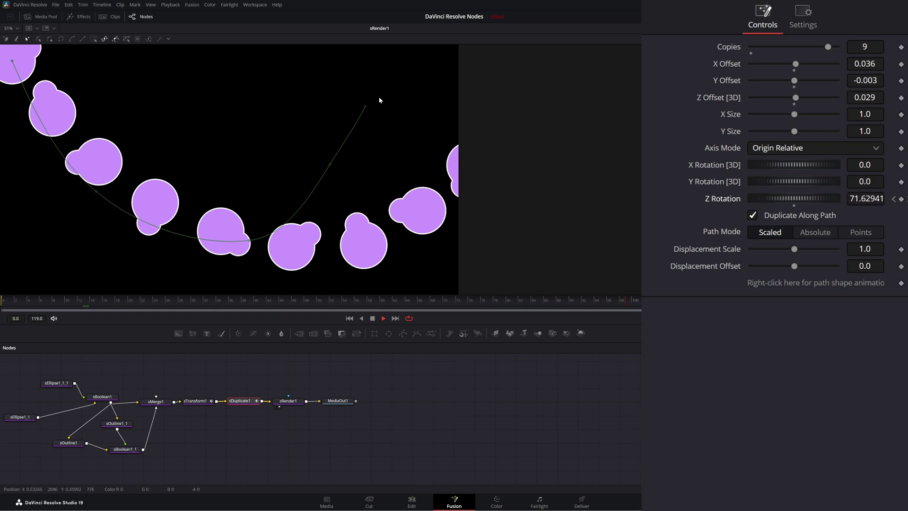
Switch Axis Mode to Absolute, move the rotation pivot, then reset pivot X and Y to zero
left_click(763, 149)
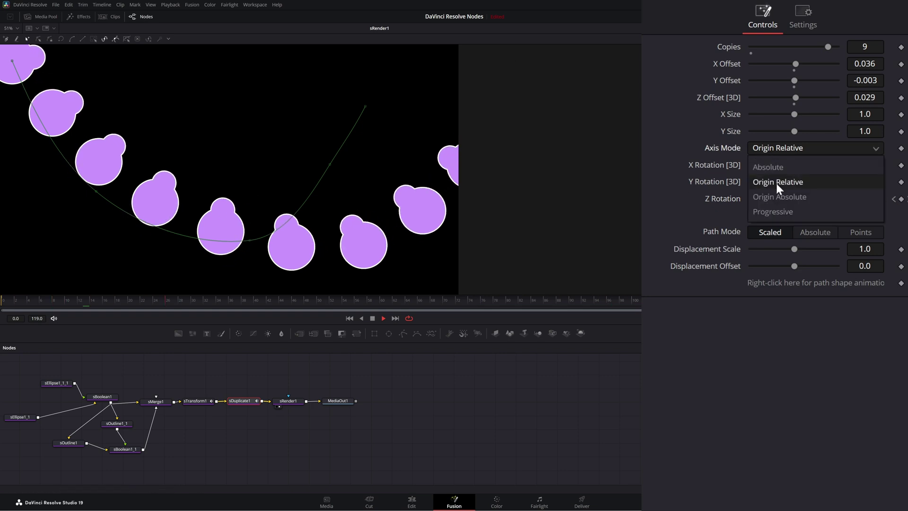
left_click(776, 166)
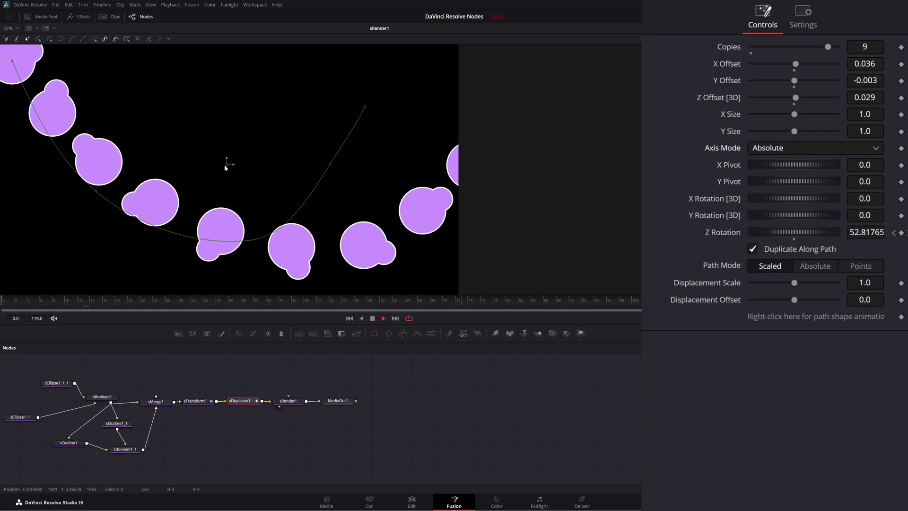
mouse_move(227, 167)
left_mouse_down()
mouse_move(214, 157)
mouse_move(219, 190)
mouse_move(233, 194)
mouse_move(247, 176)
mouse_move(217, 153)
mouse_move(221, 166)
mouse_move(224, 148)
mouse_move(221, 156)
mouse_move(243, 169)
mouse_move(241, 148)
mouse_move(219, 133)
mouse_move(205, 142)
mouse_move(215, 162)
mouse_move(235, 152)
mouse_move(219, 132)
mouse_move(198, 144)
mouse_move(217, 174)
mouse_move(239, 172)
mouse_move(233, 156)
left_mouse_up()
double_click(733, 164)
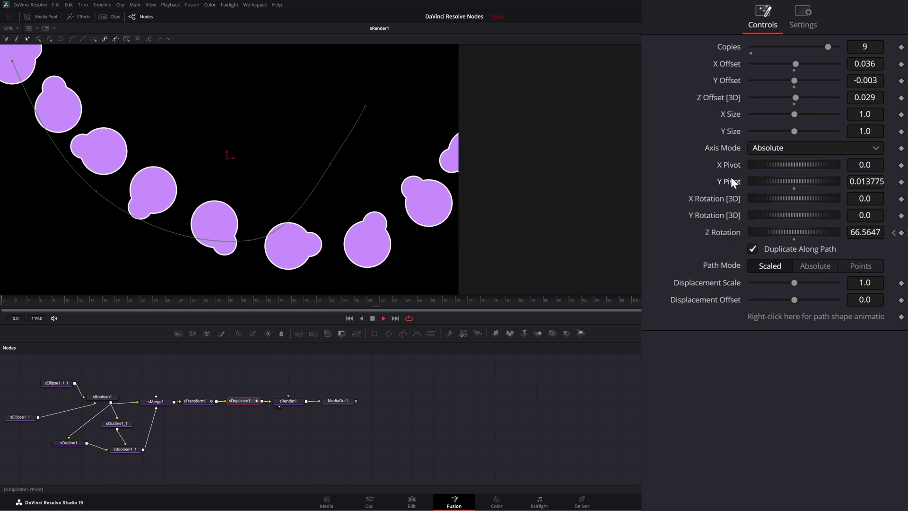
double_click(731, 179)
Try Origin Relative and Origin Absolute axis modes, then settle on Progressive
left_click(768, 148)
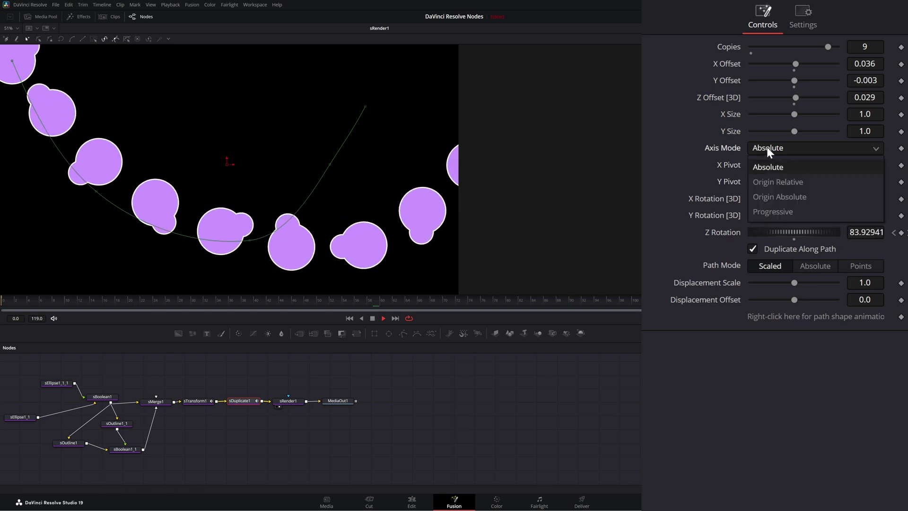
left_click(781, 182)
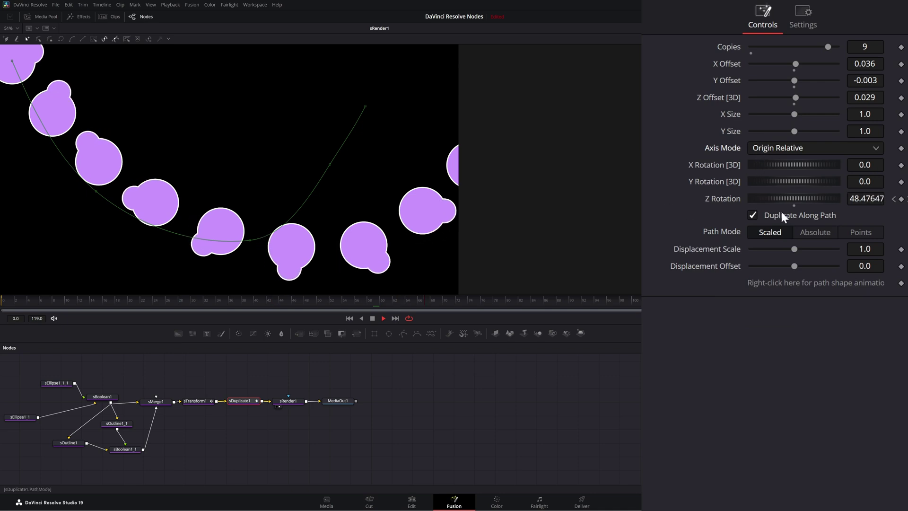
left_click(769, 147)
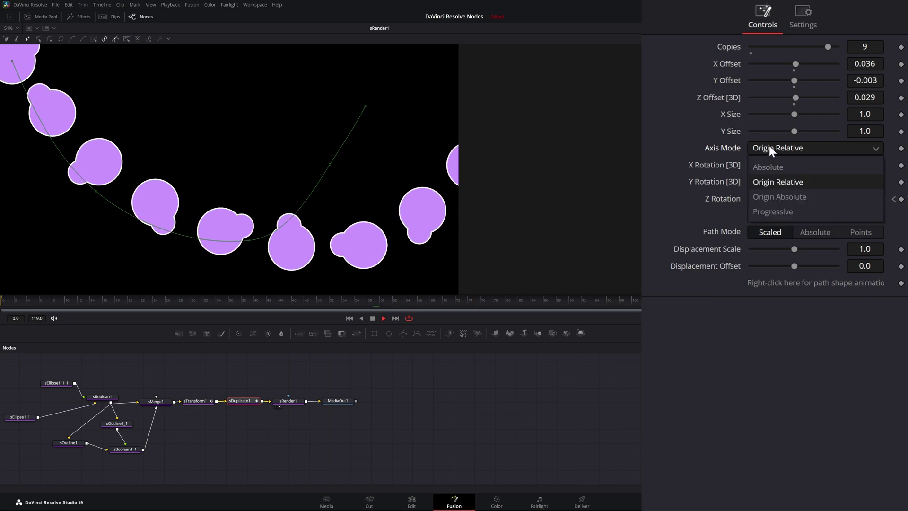
left_click(785, 196)
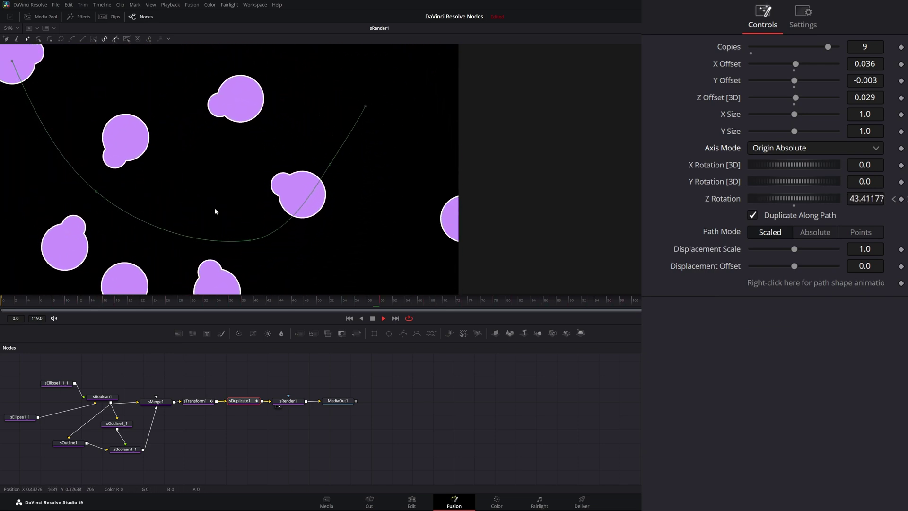
left_click(770, 147)
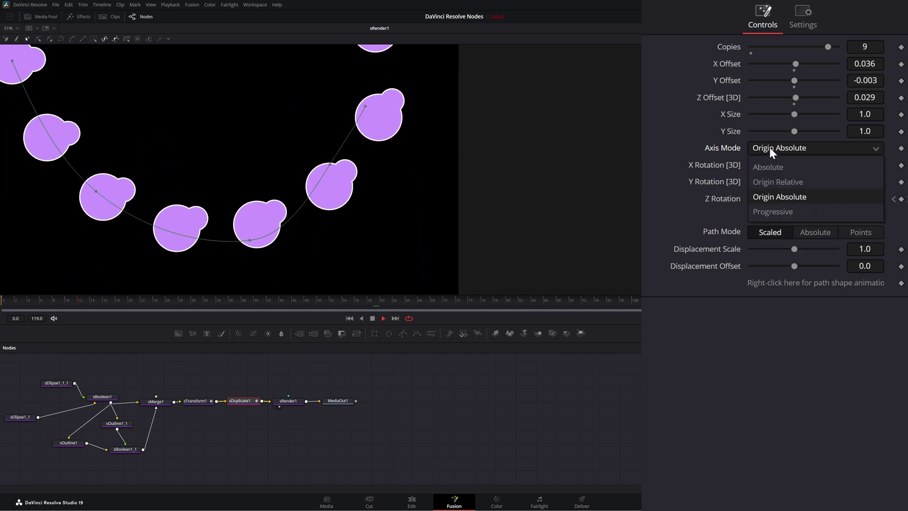
left_click(784, 212)
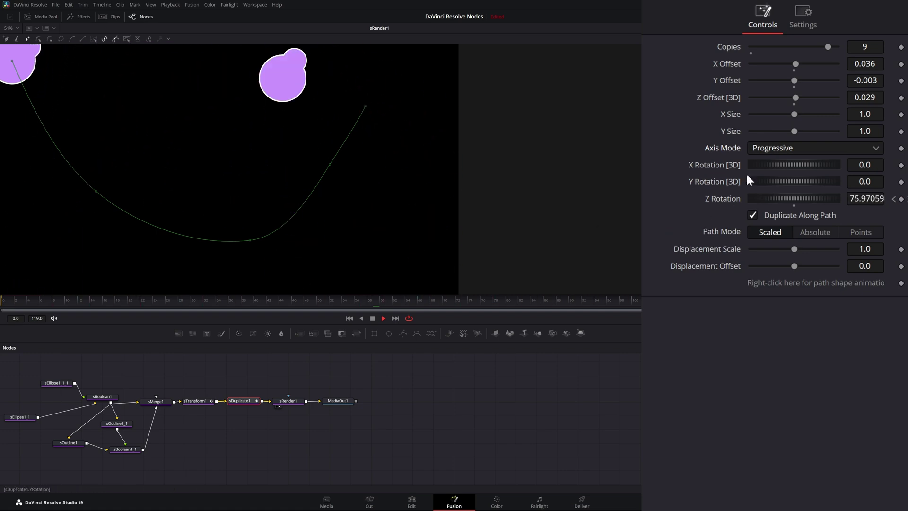
left_click(774, 150)
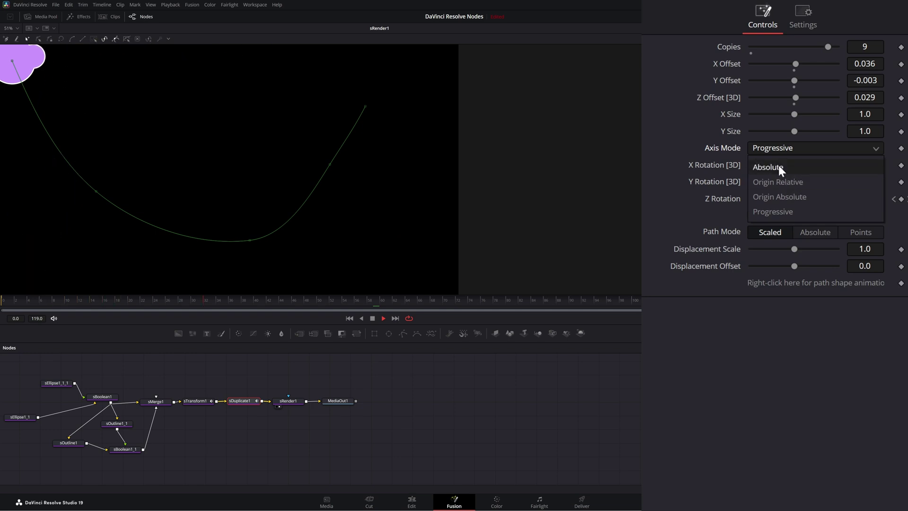
Set Axis Mode back to Absolute, reset Y Offset to 0, and tune Displacement Scale to 0.967
left_click(778, 166)
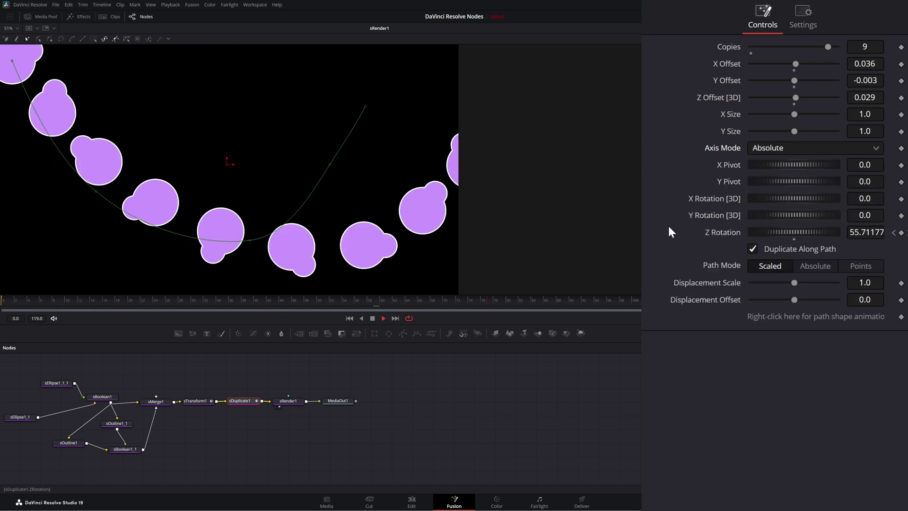
left_click_drag(794, 282, 787, 283)
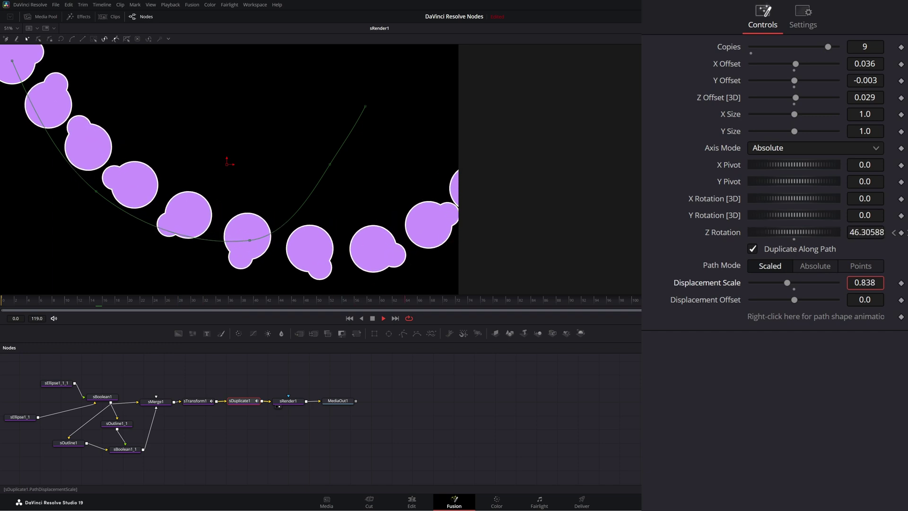
double_click(728, 79)
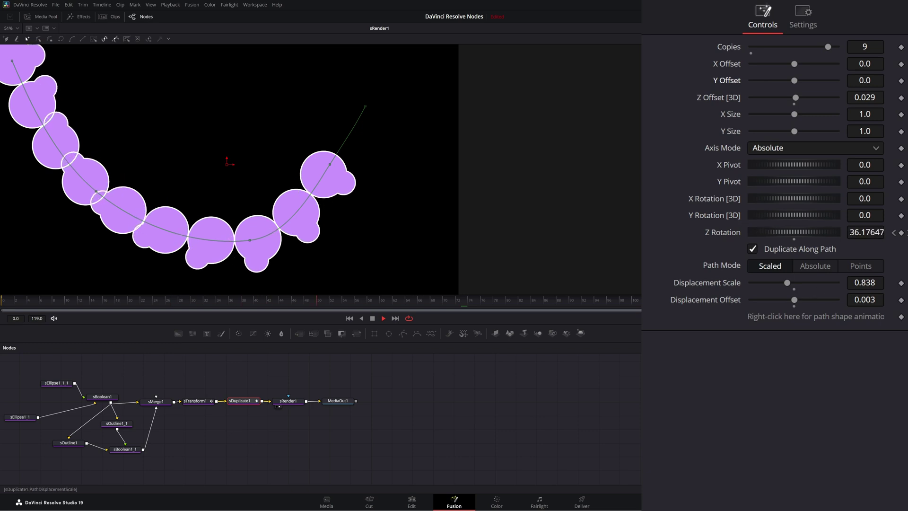
left_click_drag(787, 283, 792, 283)
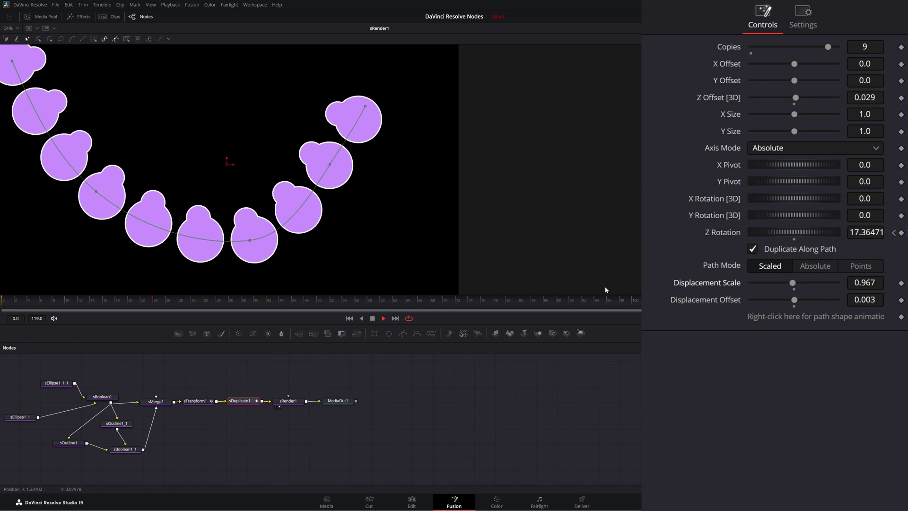
Keyframe Displacement Offset from -0.97 at frame 0 to 0.98 later, then play the animation
left_click(349, 319)
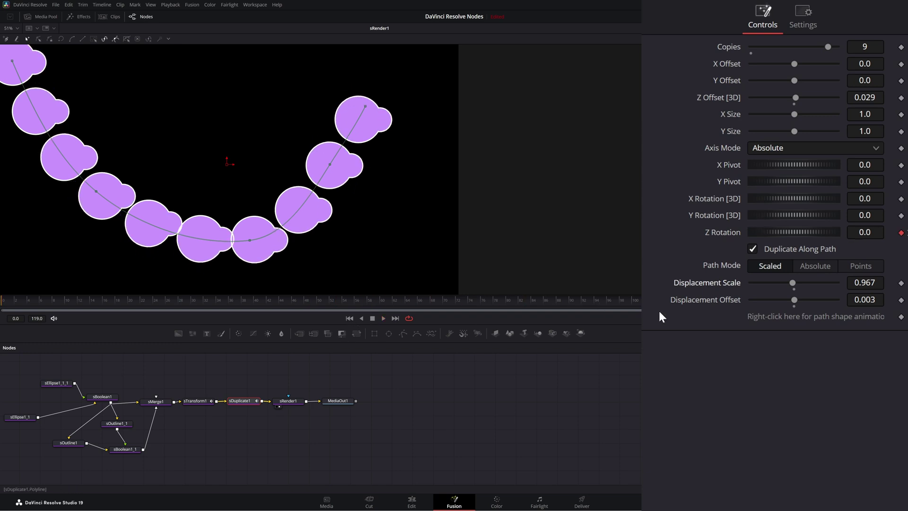
double_click(719, 297)
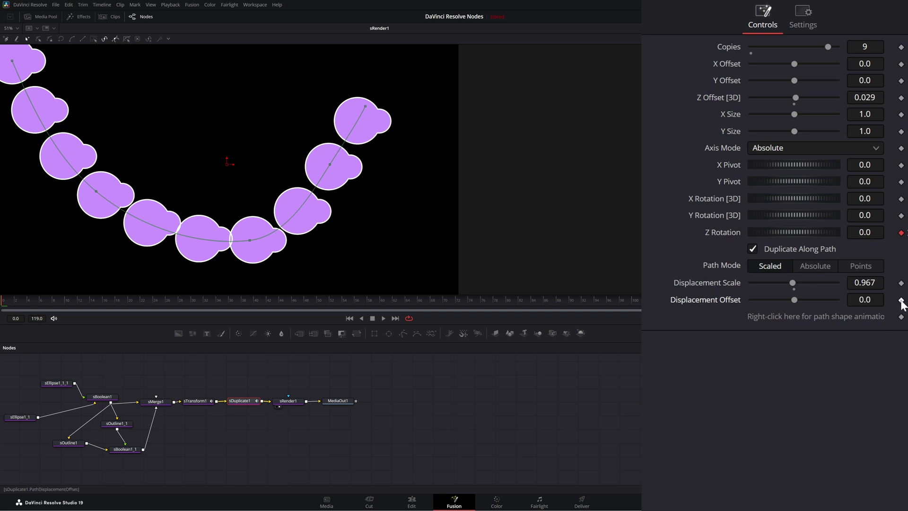
left_click_drag(794, 300, 752, 297)
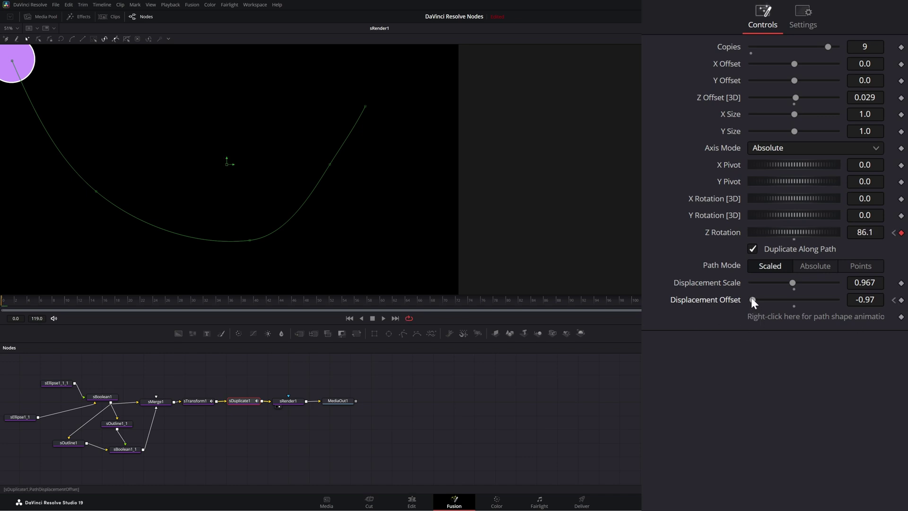
left_click_drag(752, 299, 838, 302)
key("space")
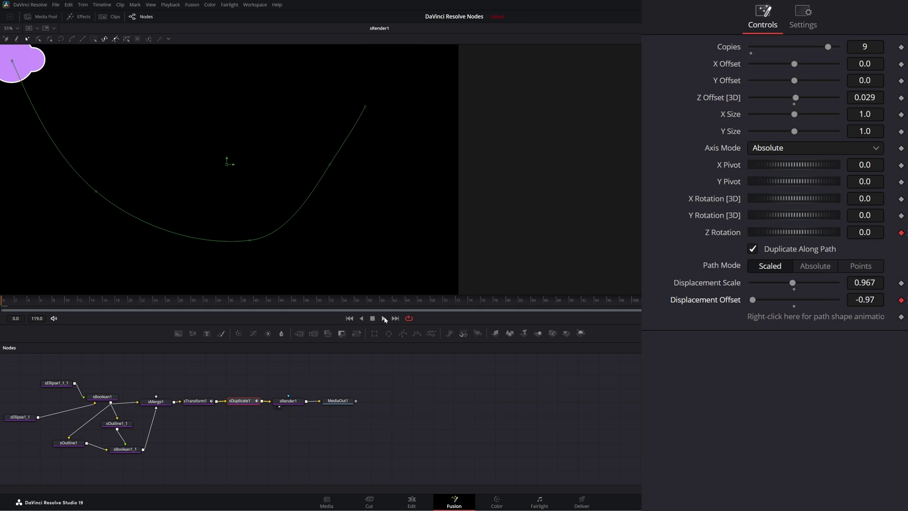